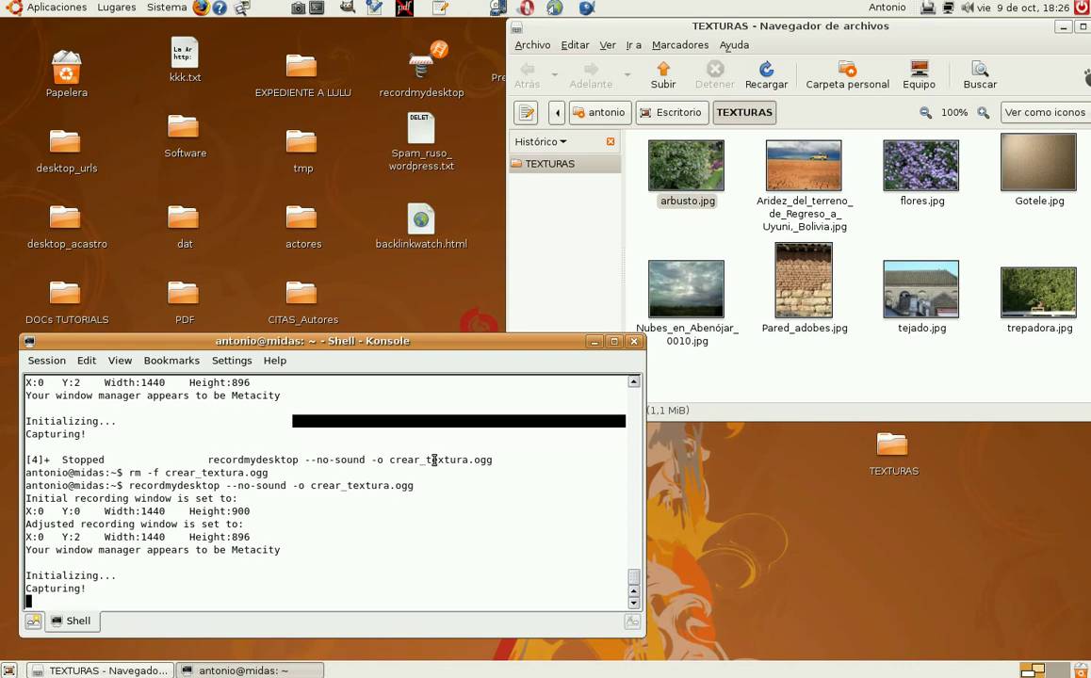
Step: Open arbusto.jpg from the TEXTURAS folder in the GIMP image editor
right_click(674, 177)
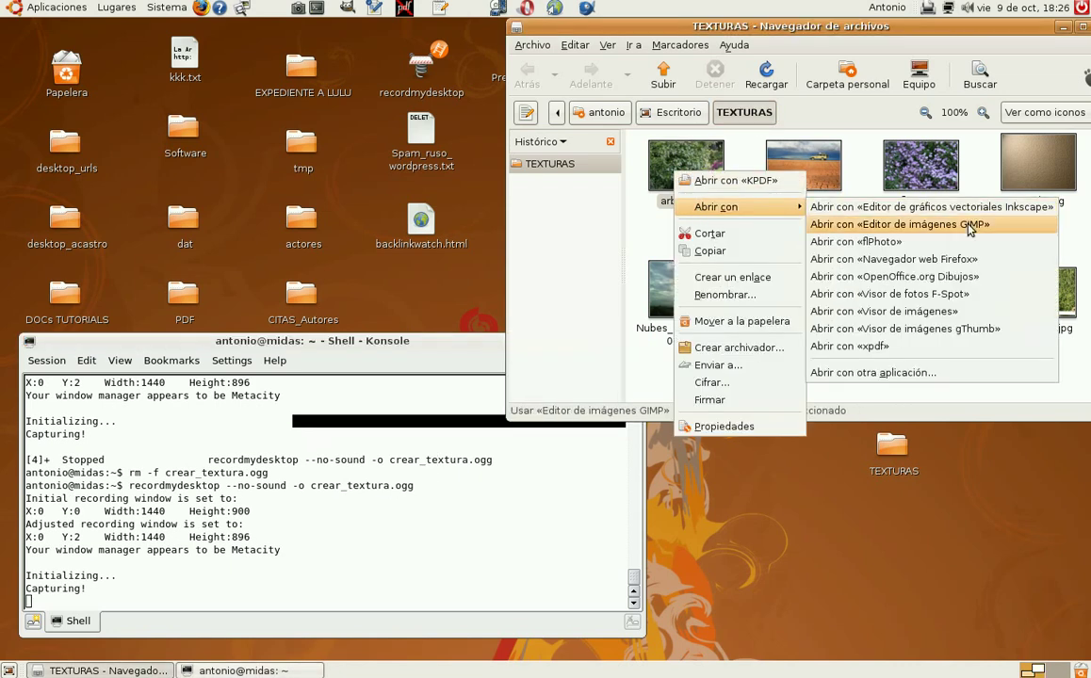
left_click(969, 228)
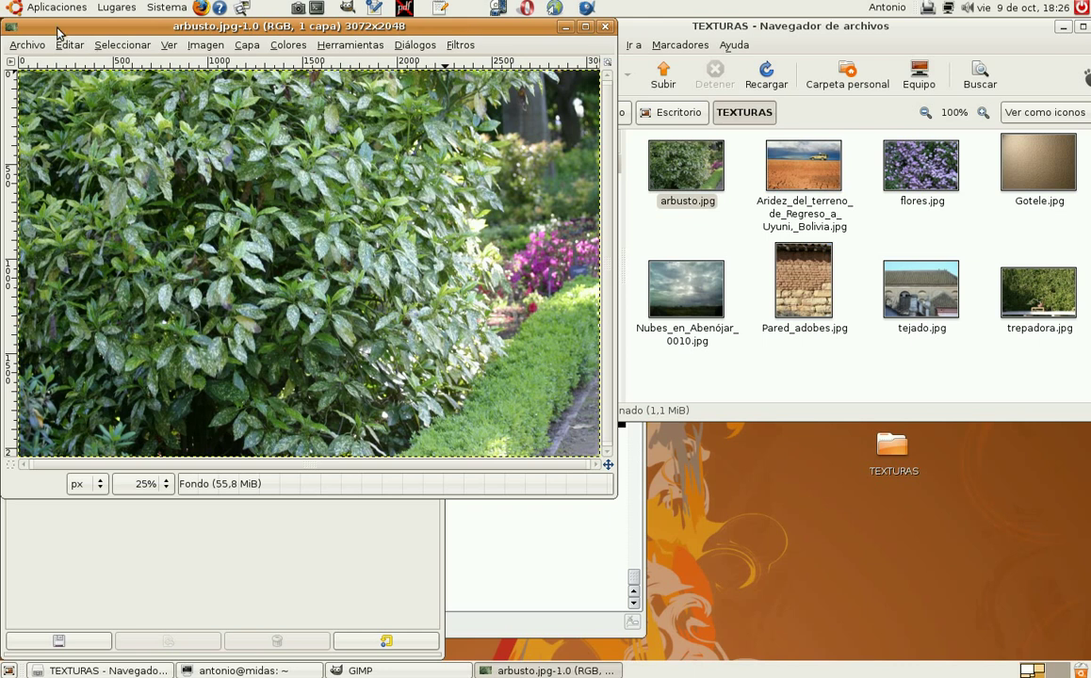
Step: Create a new blank image 1000 px wide and 1000 px high beside the photo
mouse_move(59, 26)
left_mouse_down()
mouse_move(546, 27)
mouse_move(524, 34)
left_mouse_up()
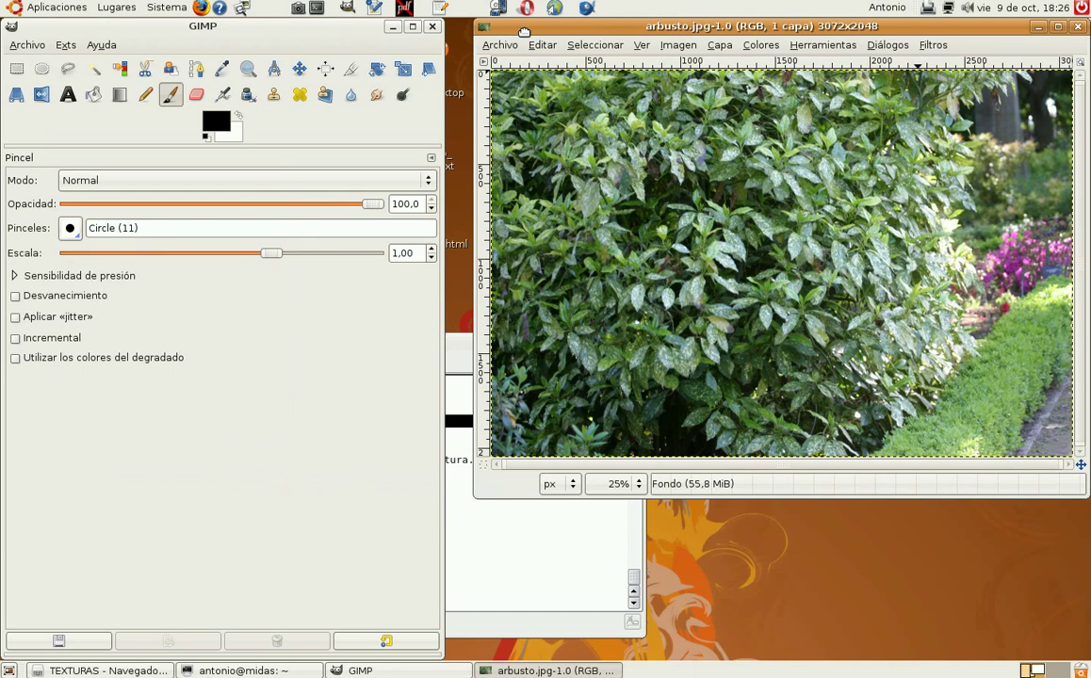
left_click(31, 47)
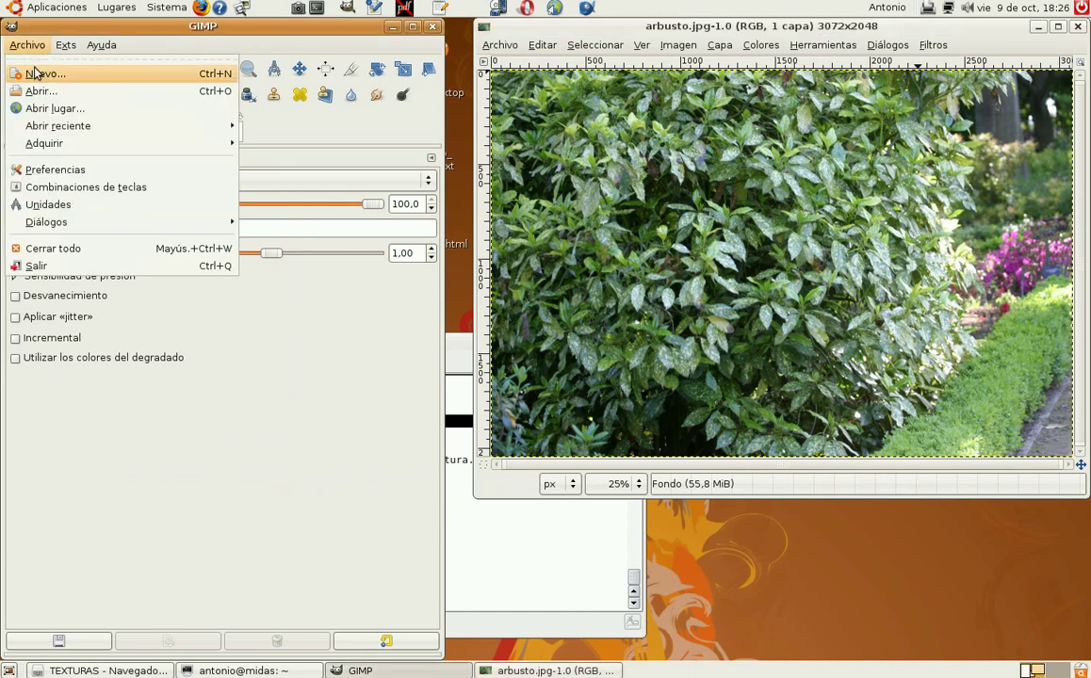
left_click(35, 72)
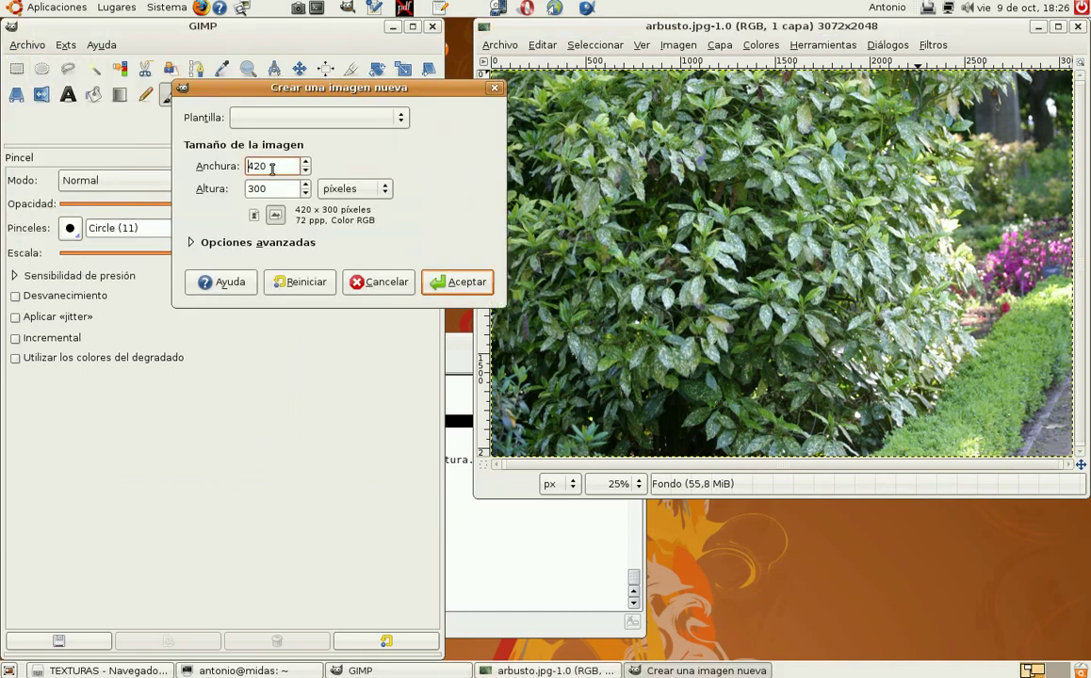
key("BackSpace")
key("BackSpace")
key("BackSpace")
type("1000")
key("Tab")
type("1000")
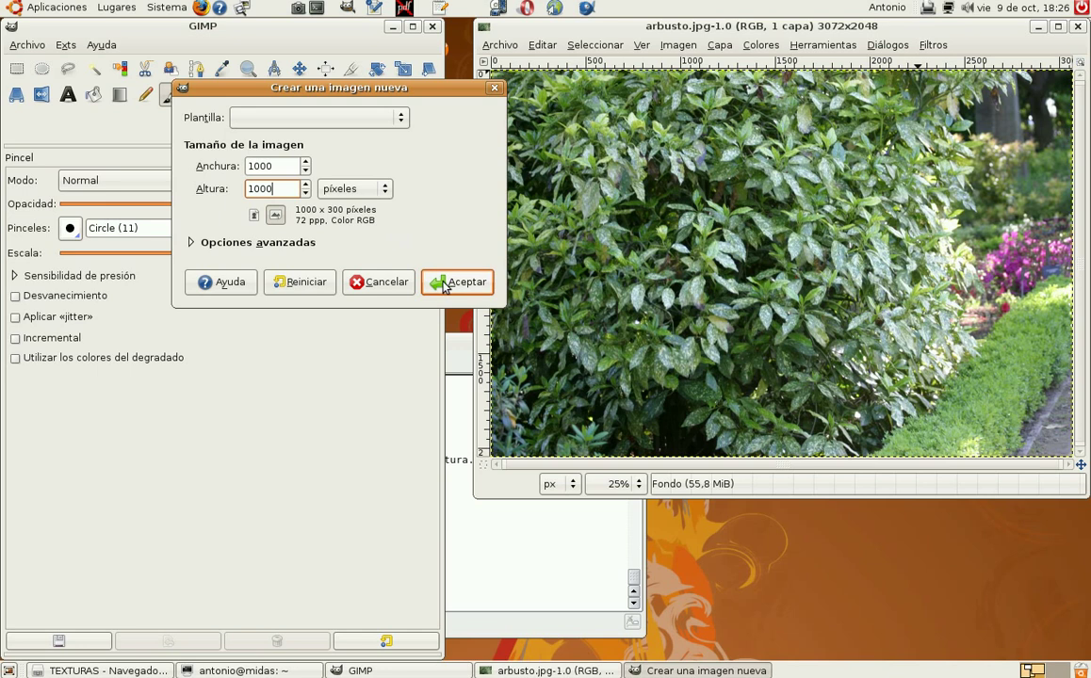
left_click(445, 285)
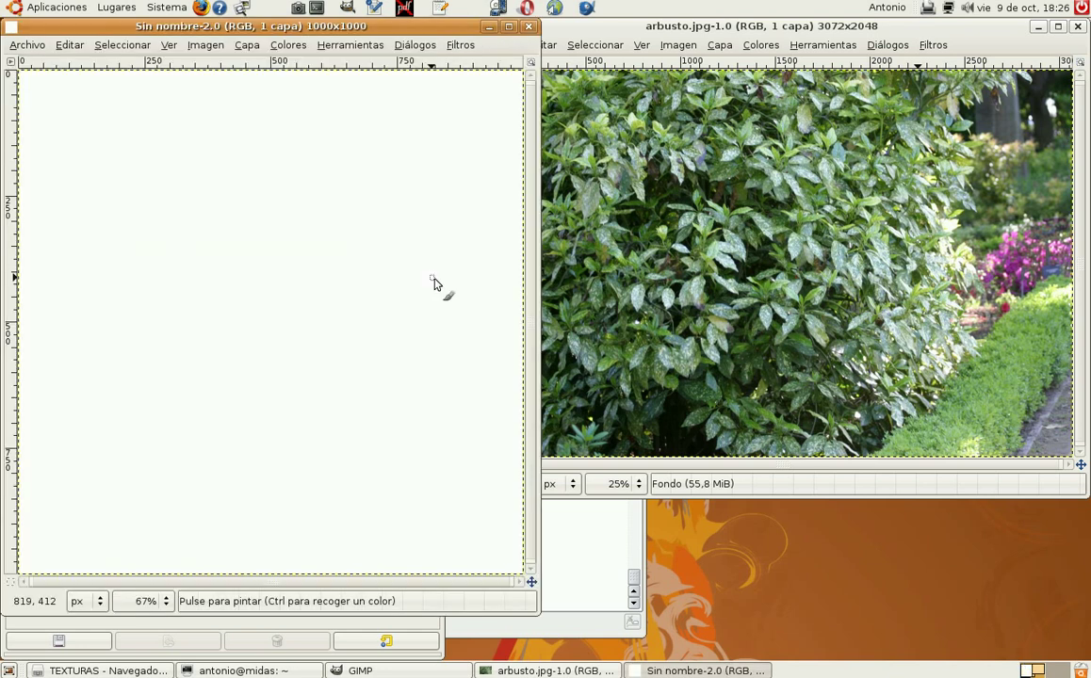
mouse_move(377, 26)
left_mouse_down()
mouse_move(421, 61)
mouse_move(425, 163)
left_mouse_up()
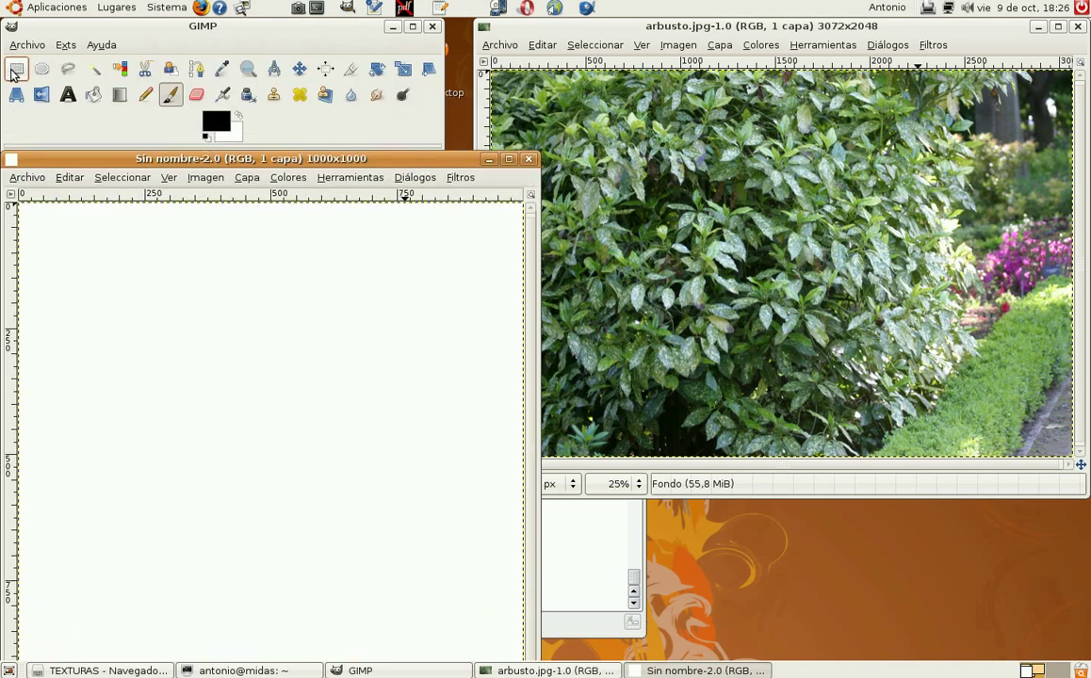
Step: Select a large rectangle at the bush photo's top-left and copy it to the clipboard
left_click(16, 70)
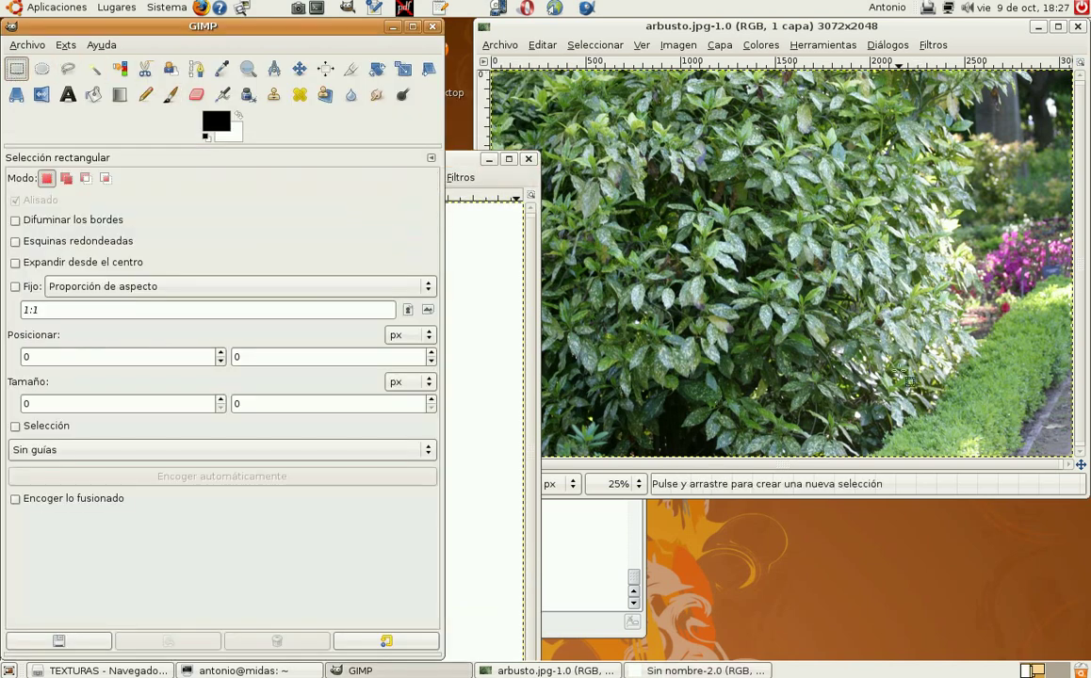
left_click_drag(918, 391, 495, 69)
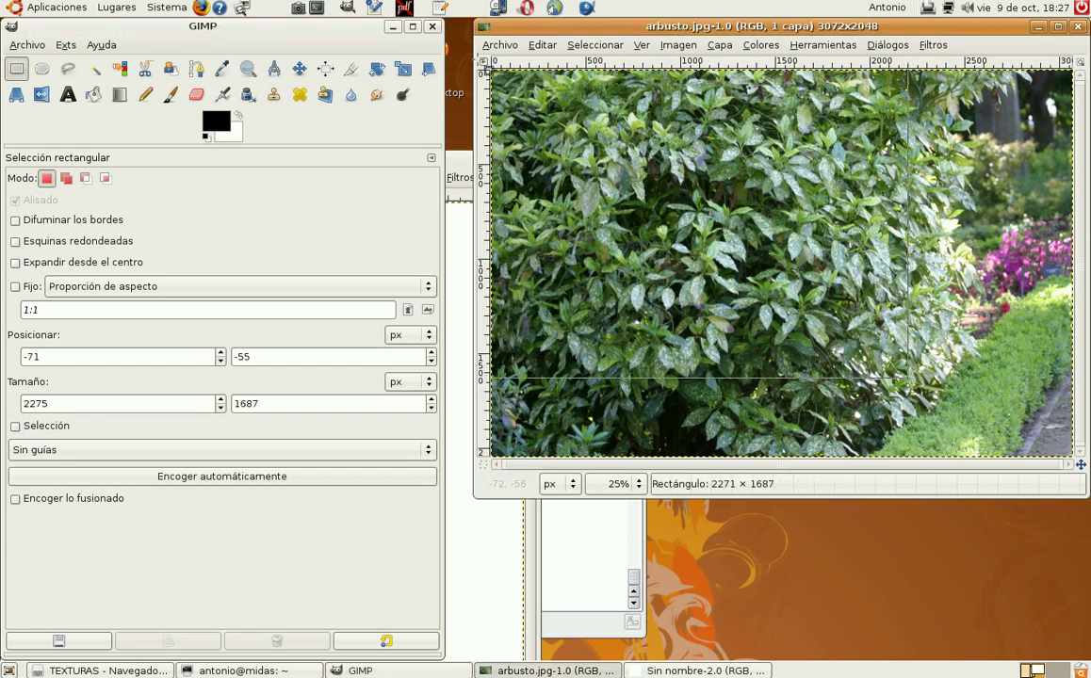
right_click(639, 199)
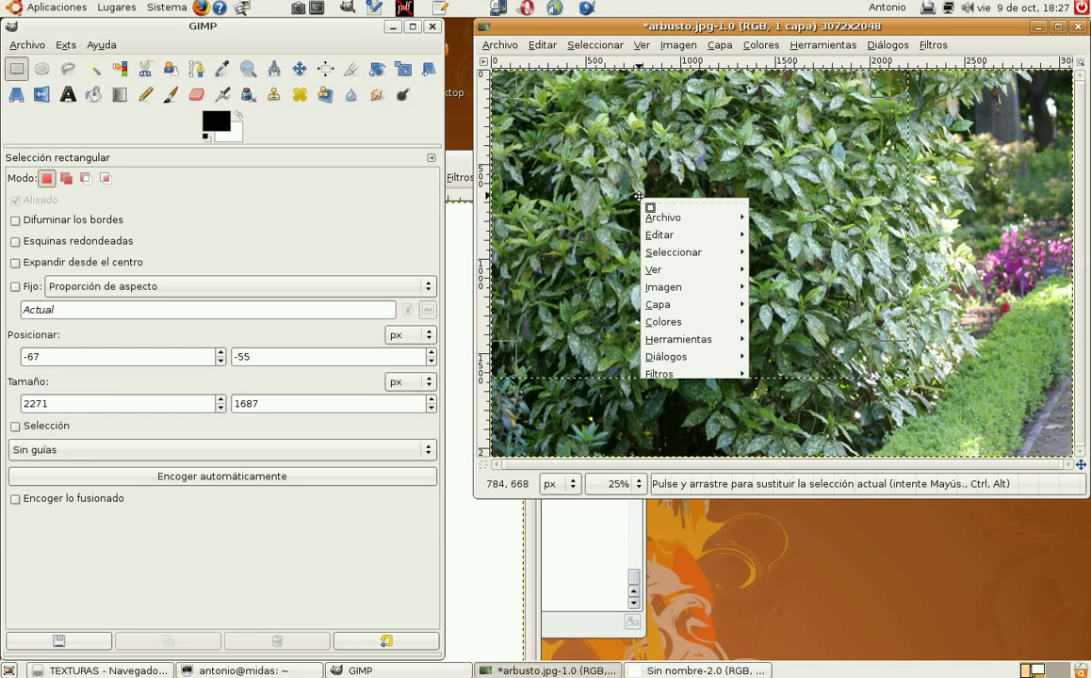
mouse_move(671, 235)
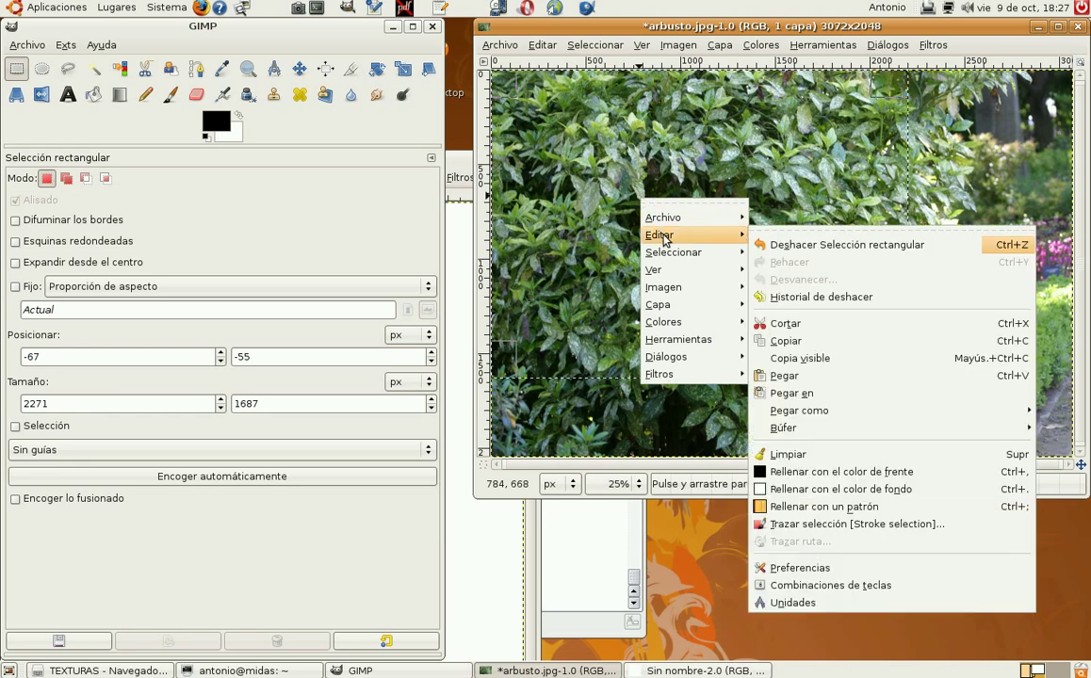
left_click(786, 341)
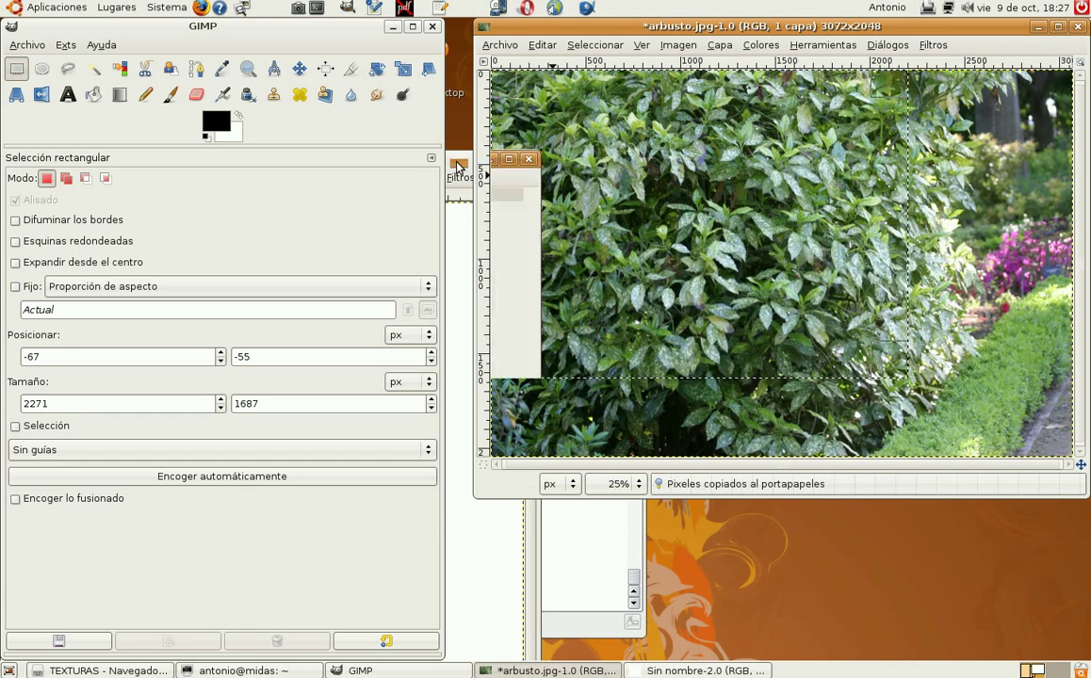
left_click(459, 207)
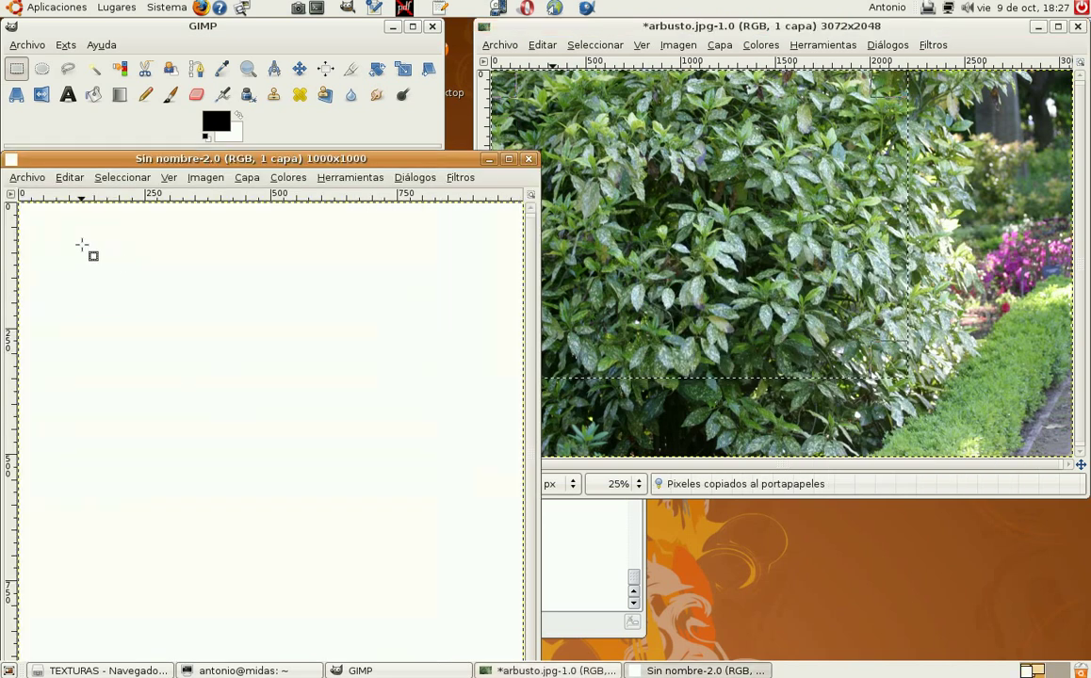
Step: Paste the copied bush rectangle into the untitled 1000×1000 image as a new layer
left_click(31, 181)
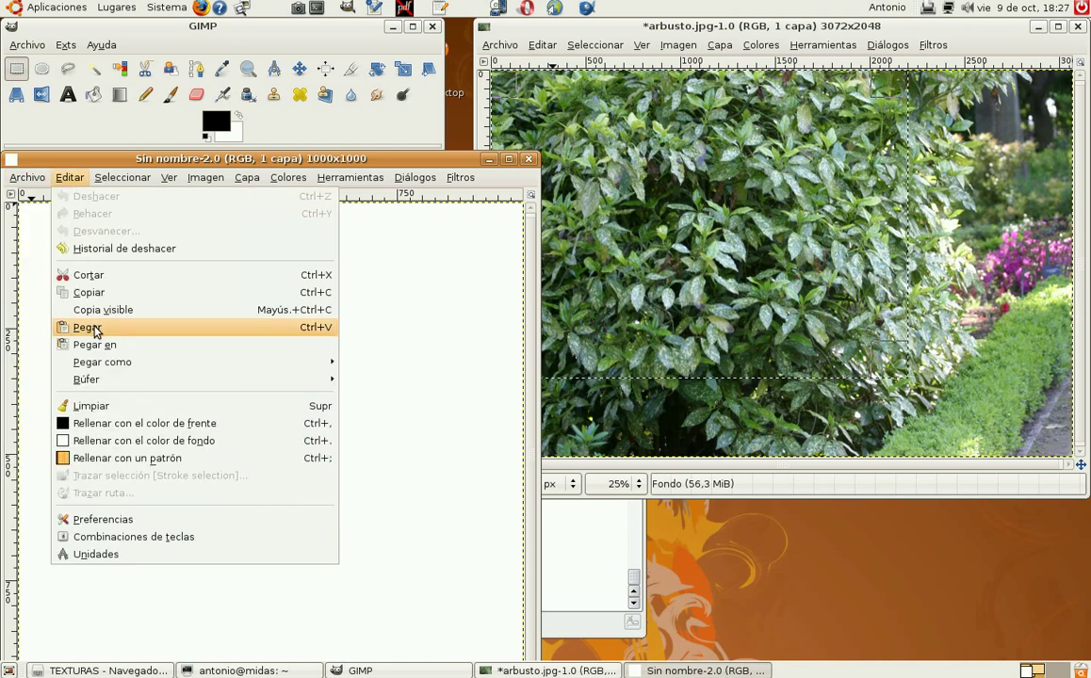
left_click(94, 330)
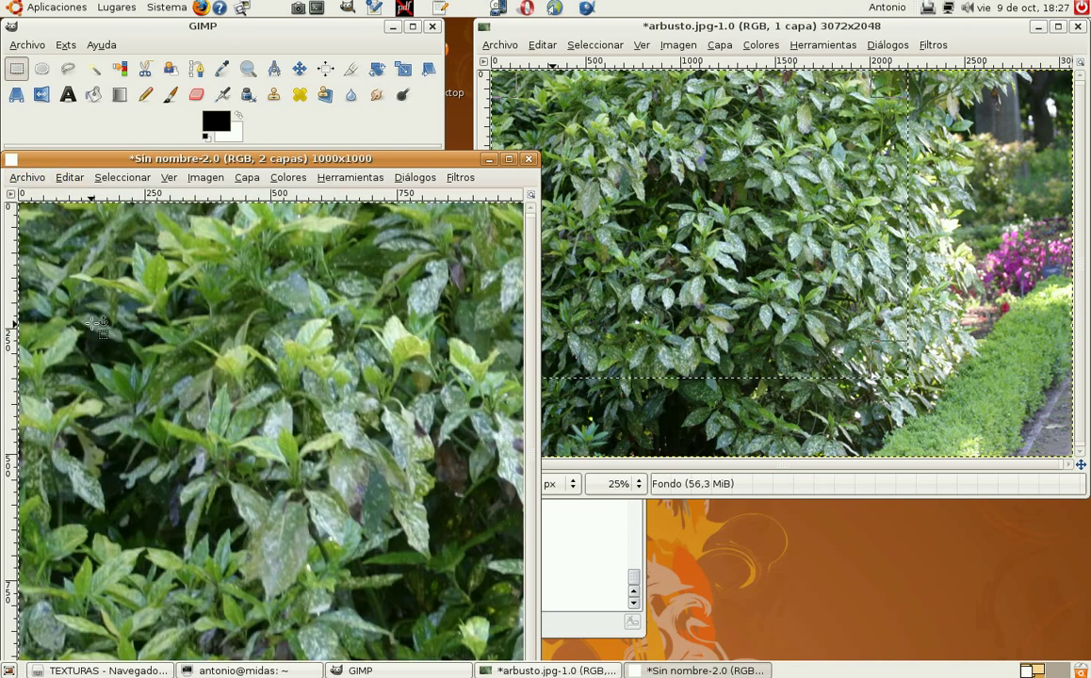
right_click(99, 326)
mouse_move(120, 434)
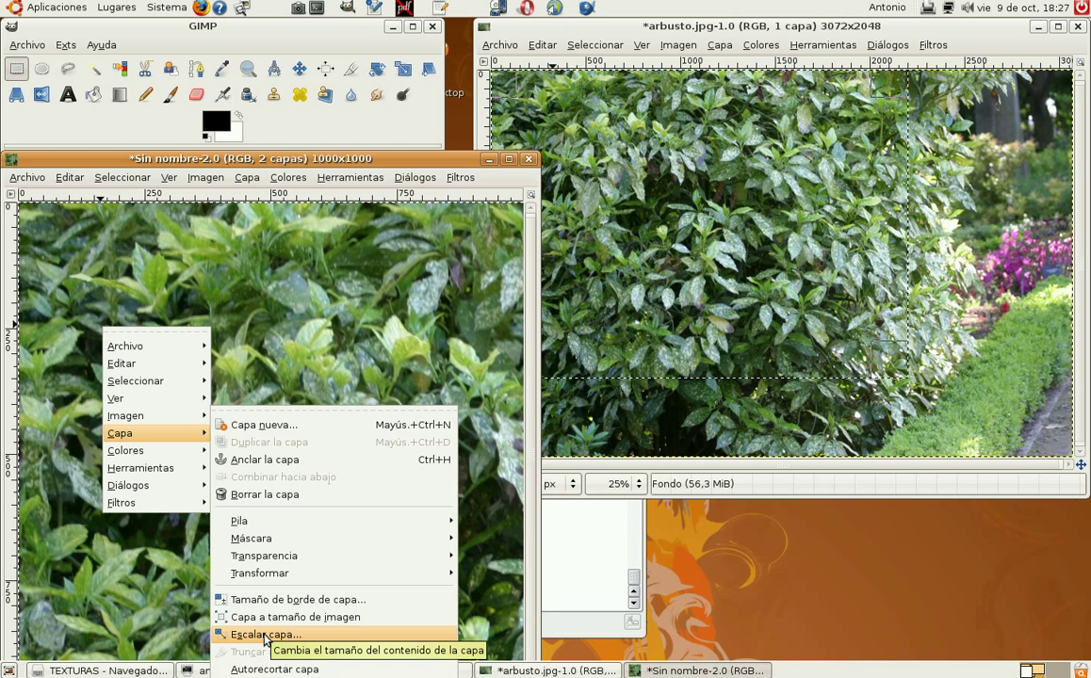
Step: Scale the pasted layer to width 500 with the chain linked, giving height 370
left_click(264, 636)
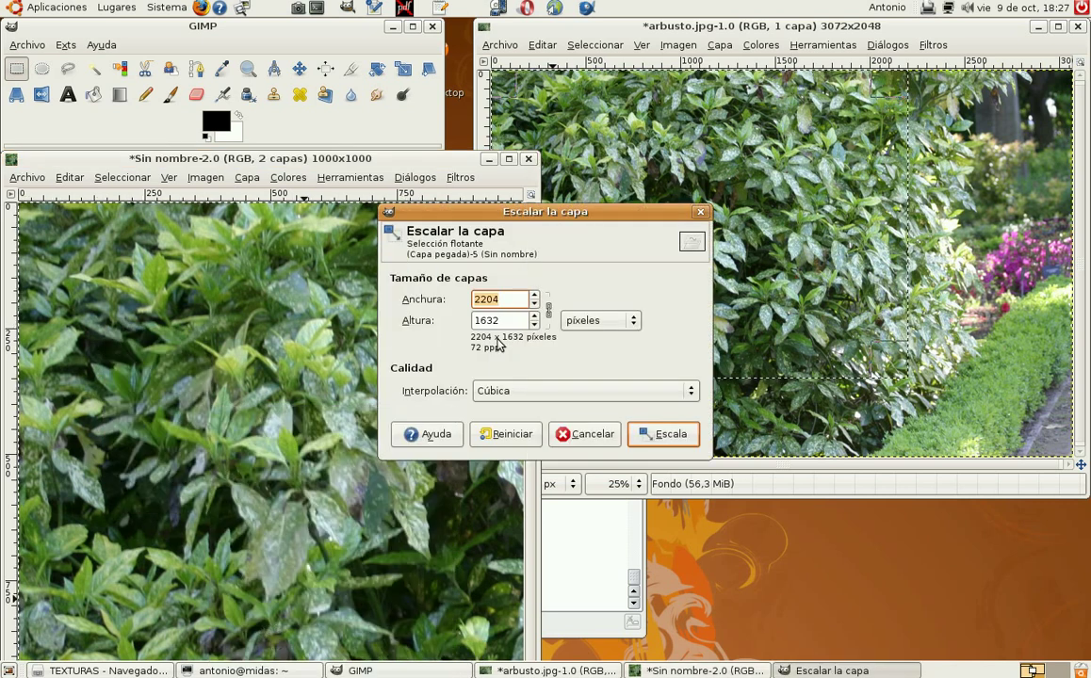
left_click(516, 300)
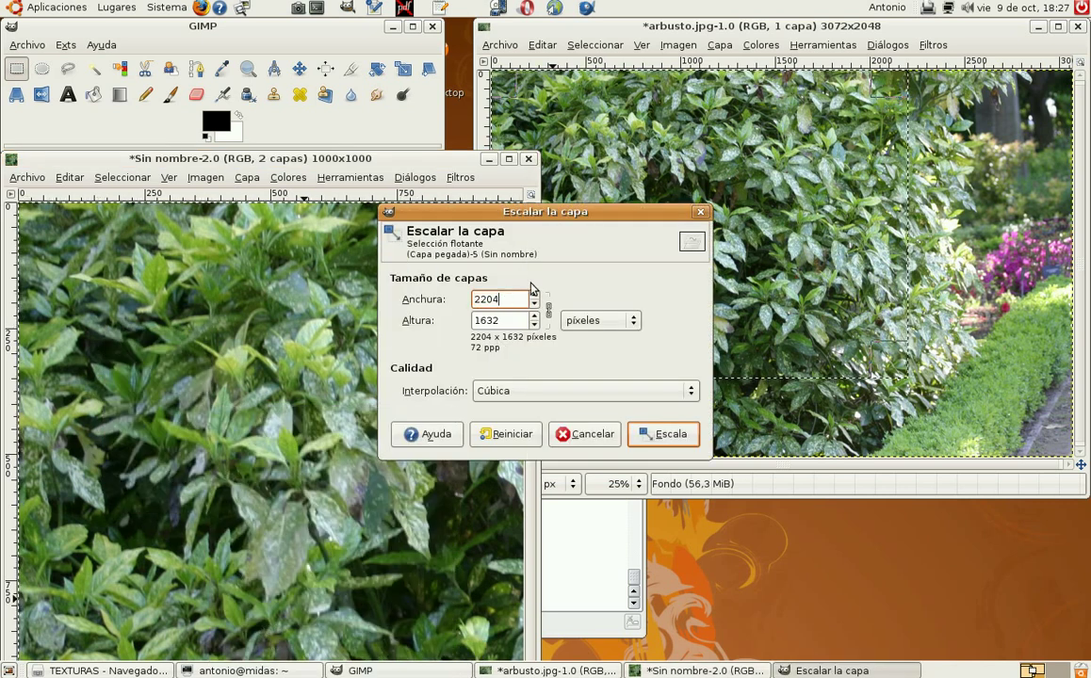
key("BackSpace")
key("BackSpace")
key("BackSpace")
key("BackSpace")
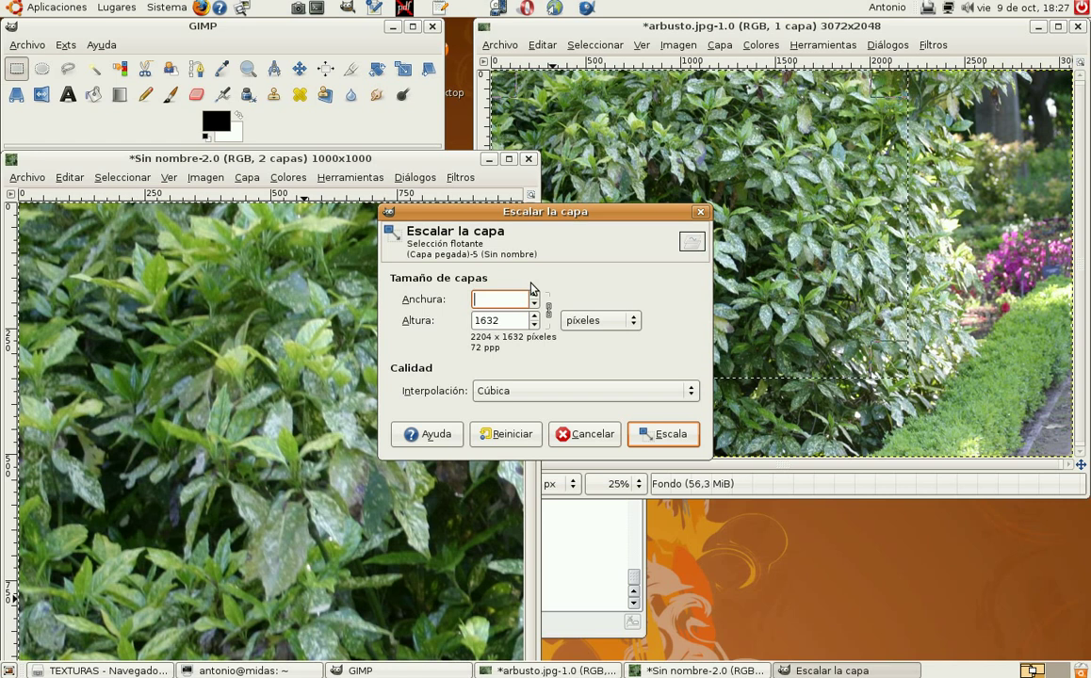
type("5000")
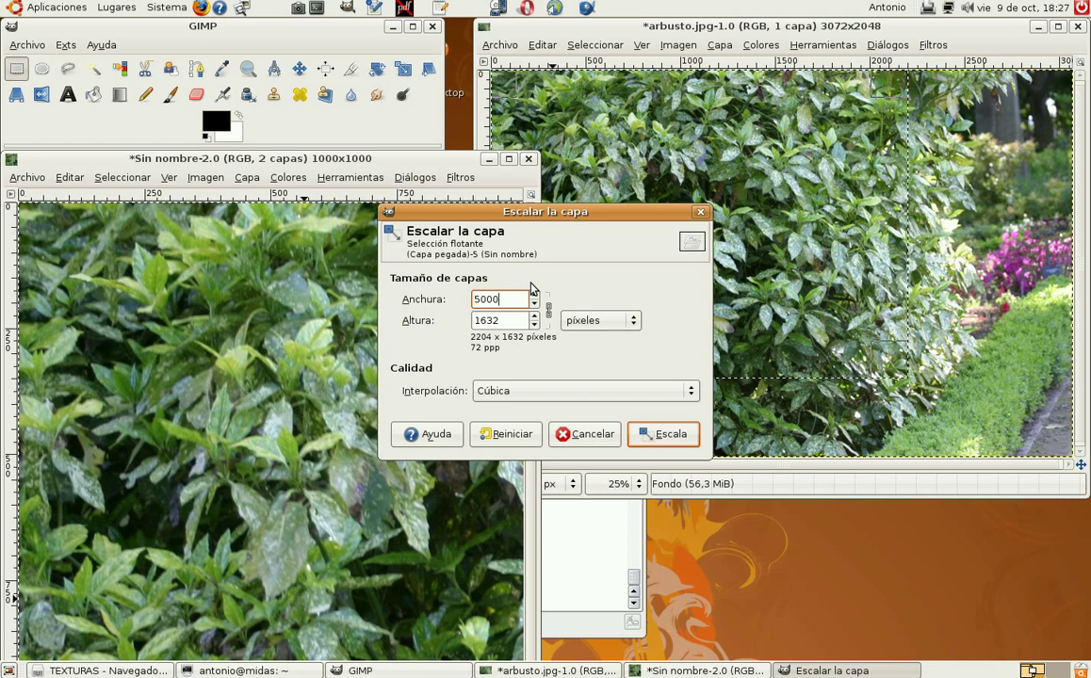
key("BackSpace")
key("Tab")
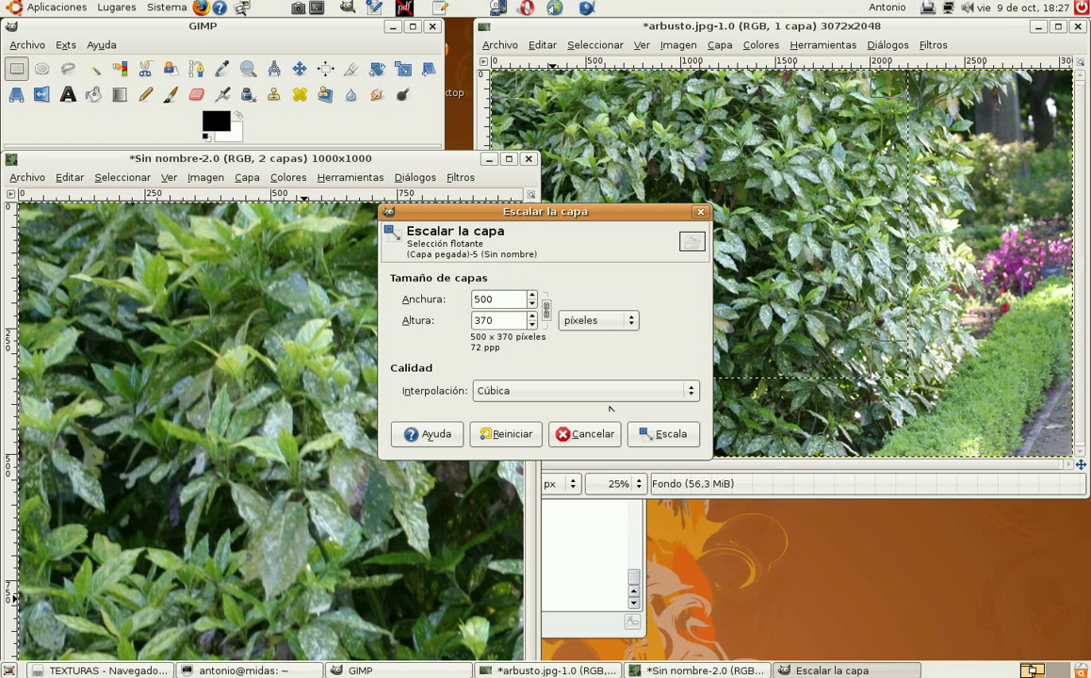
left_click(664, 442)
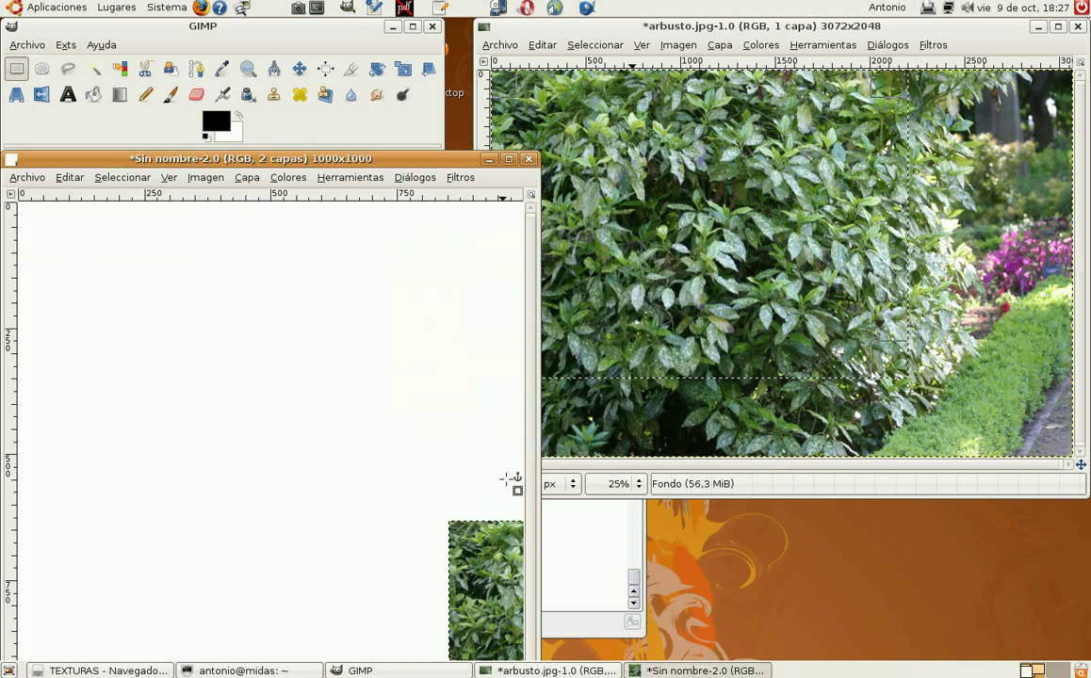
Step: Move the 500×370 bush tile flush into the canvas's top-left corner and anchor it
left_click(300, 69)
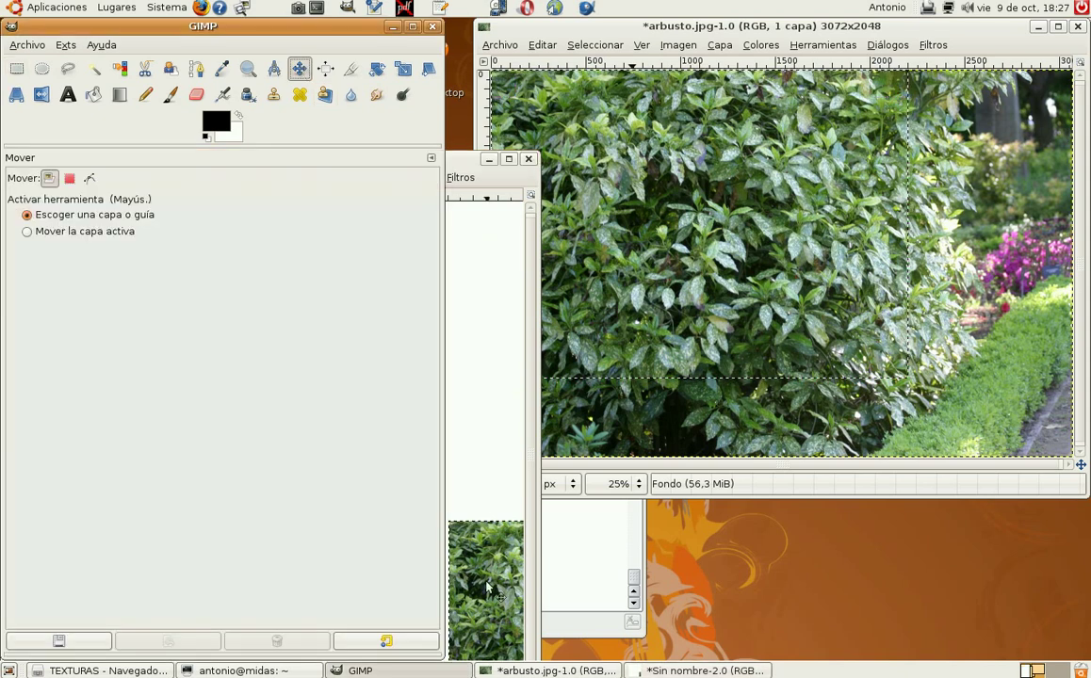
left_click(476, 579)
mouse_move(476, 579)
left_mouse_down()
mouse_move(118, 302)
mouse_move(52, 271)
left_mouse_up()
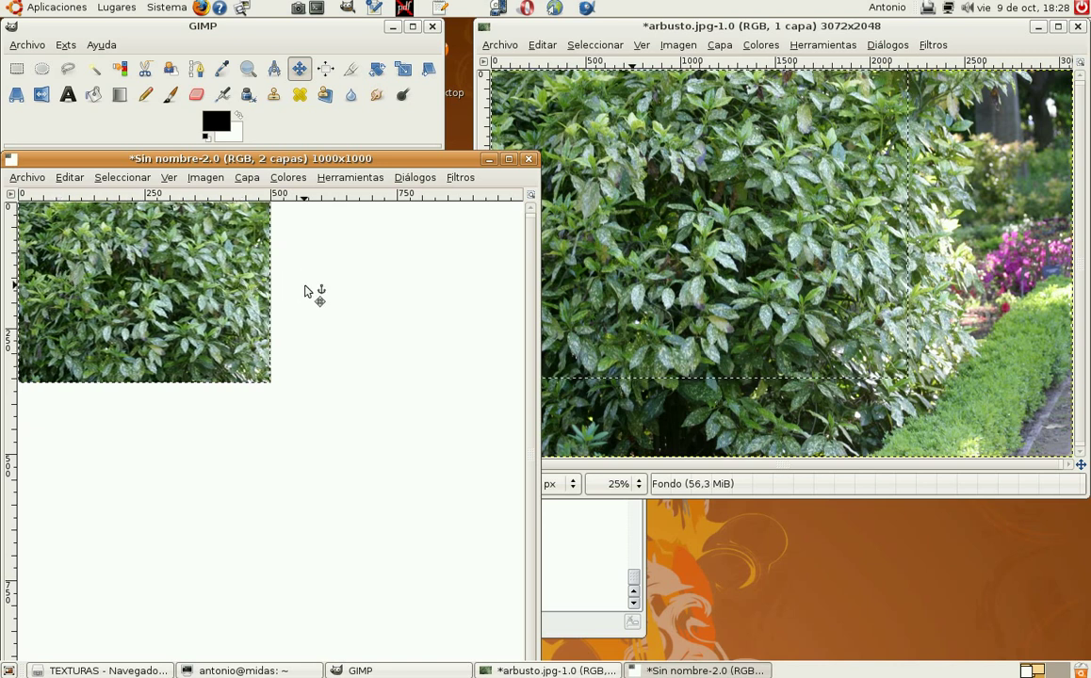
left_click(326, 292)
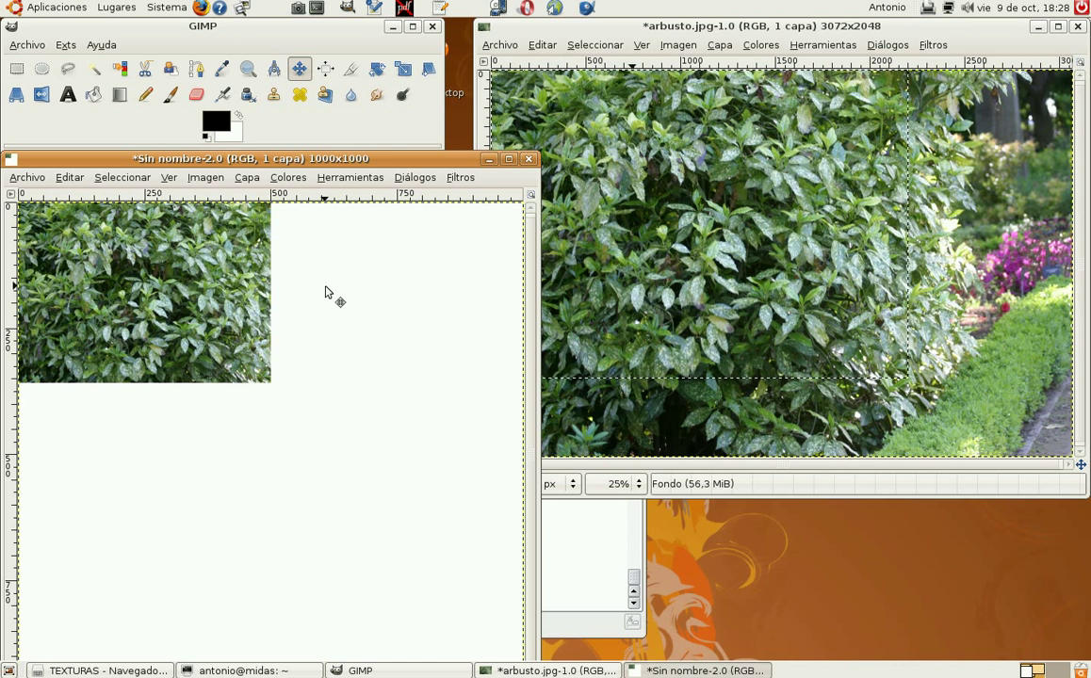
left_click(120, 69)
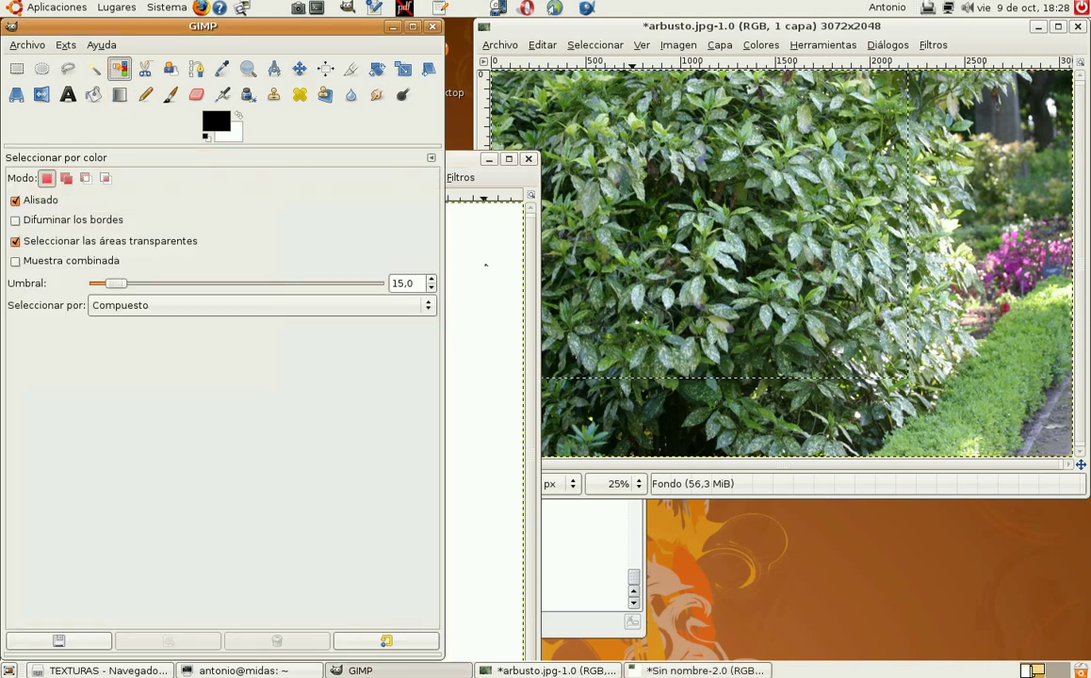
Step: Invert the selection to enclose the bush tile and copy it
left_click(482, 272)
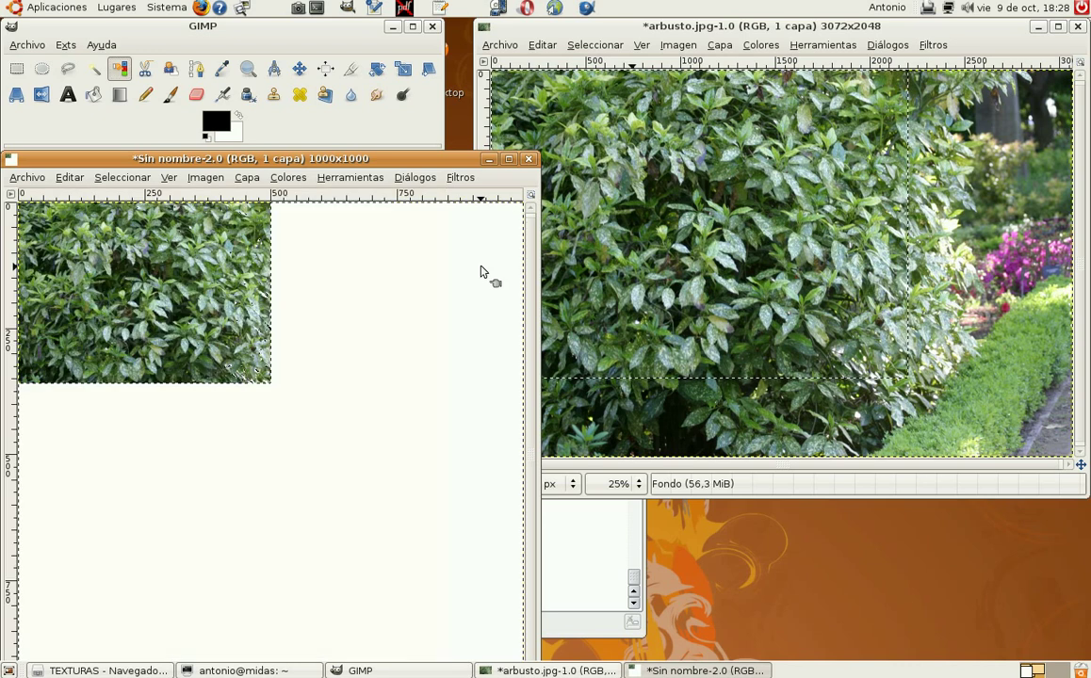
left_click(122, 177)
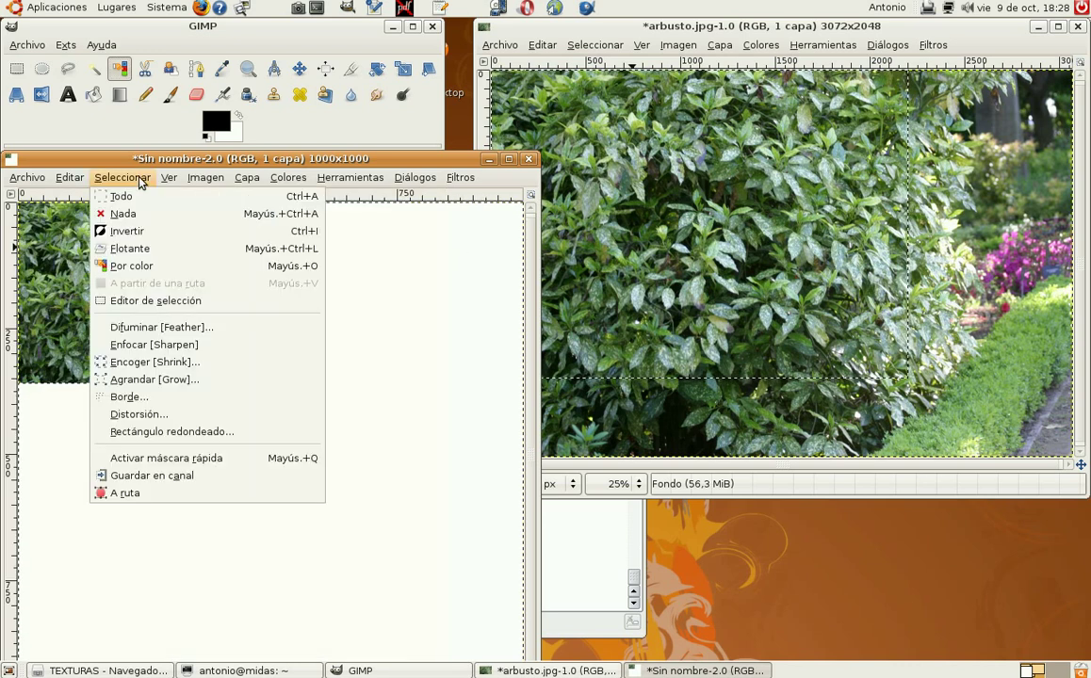
left_click(137, 234)
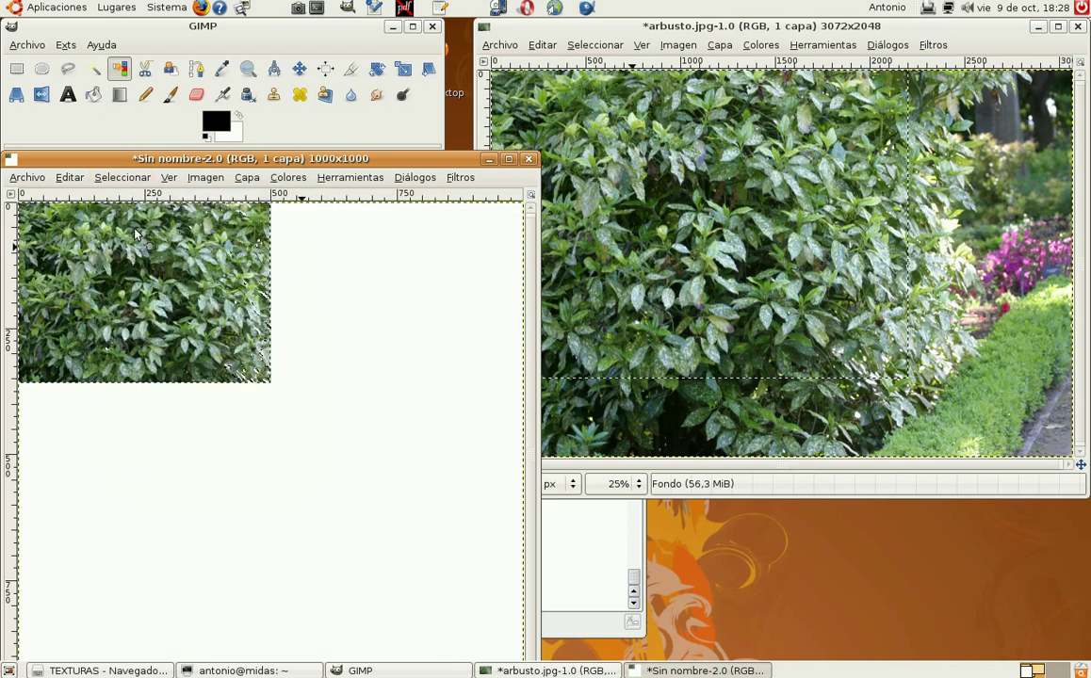
right_click(101, 284)
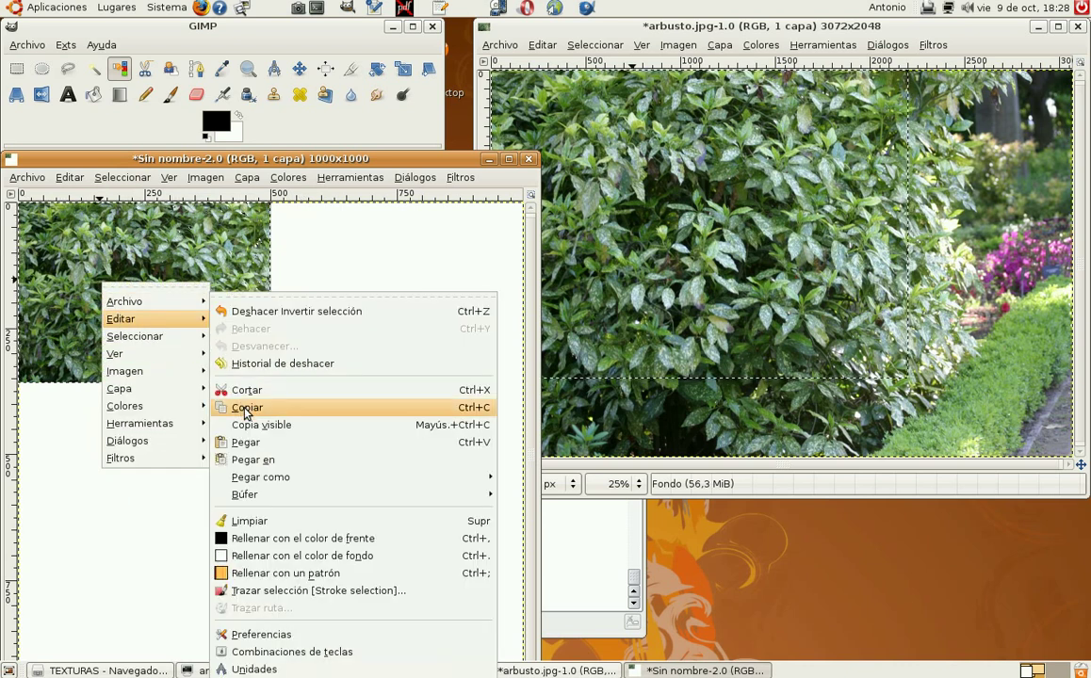
left_click(243, 408)
Step: Paste a second tile, align it right of the first, and anchor it
right_click(224, 422)
mouse_move(242, 457)
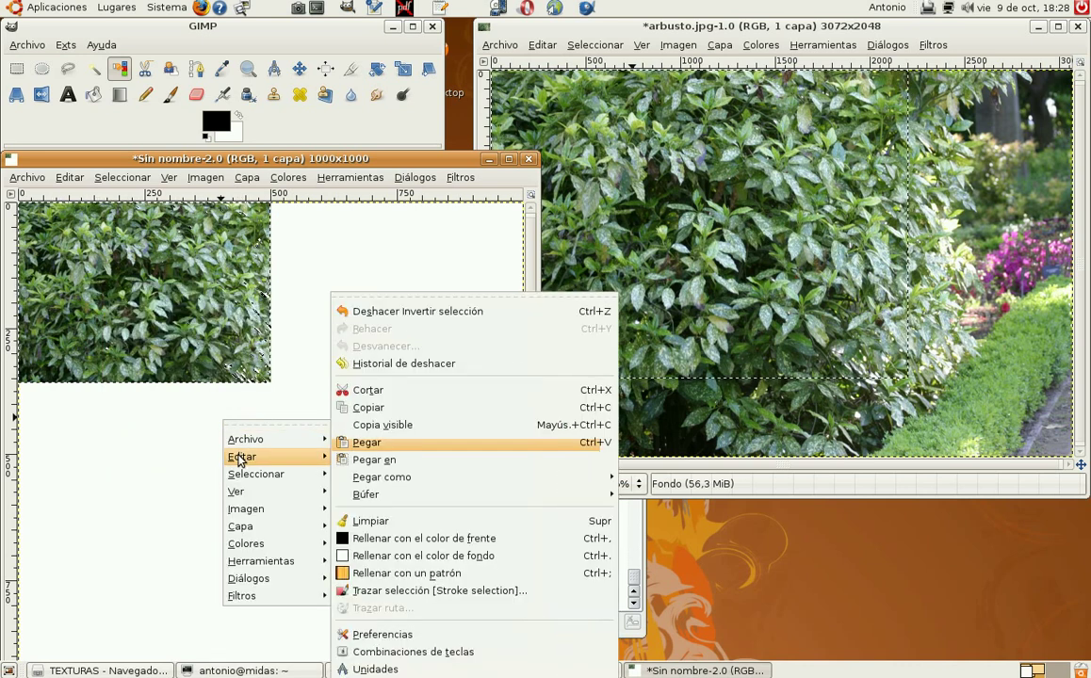
left_click(360, 444)
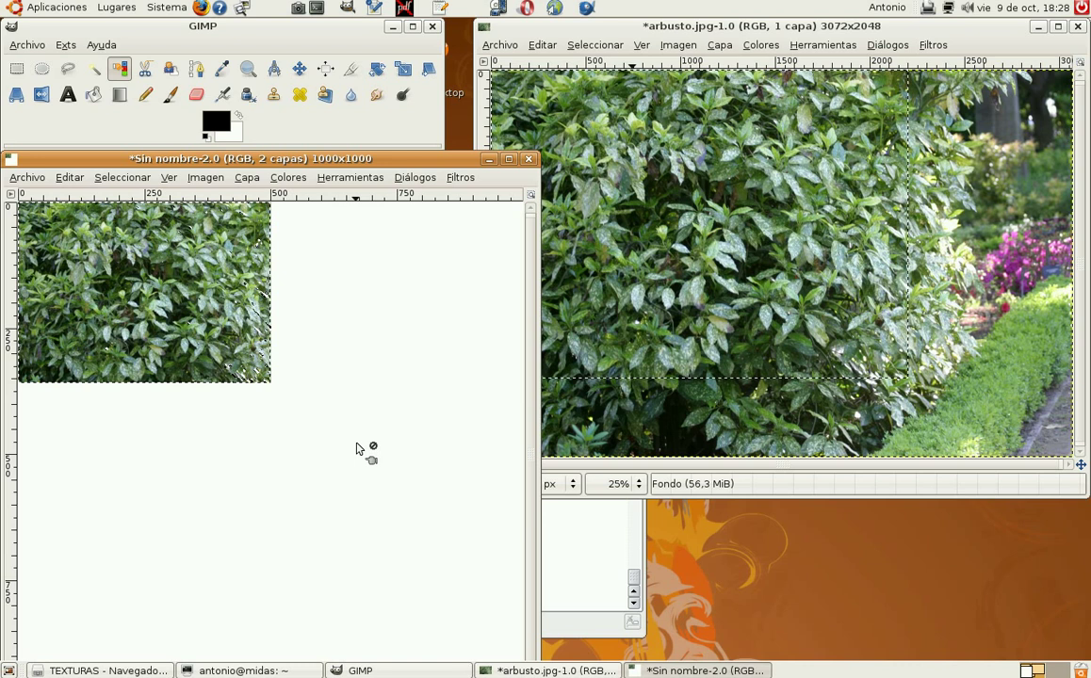
mouse_move(356, 449)
left_mouse_down()
mouse_move(285, 319)
mouse_move(382, 287)
left_mouse_up()
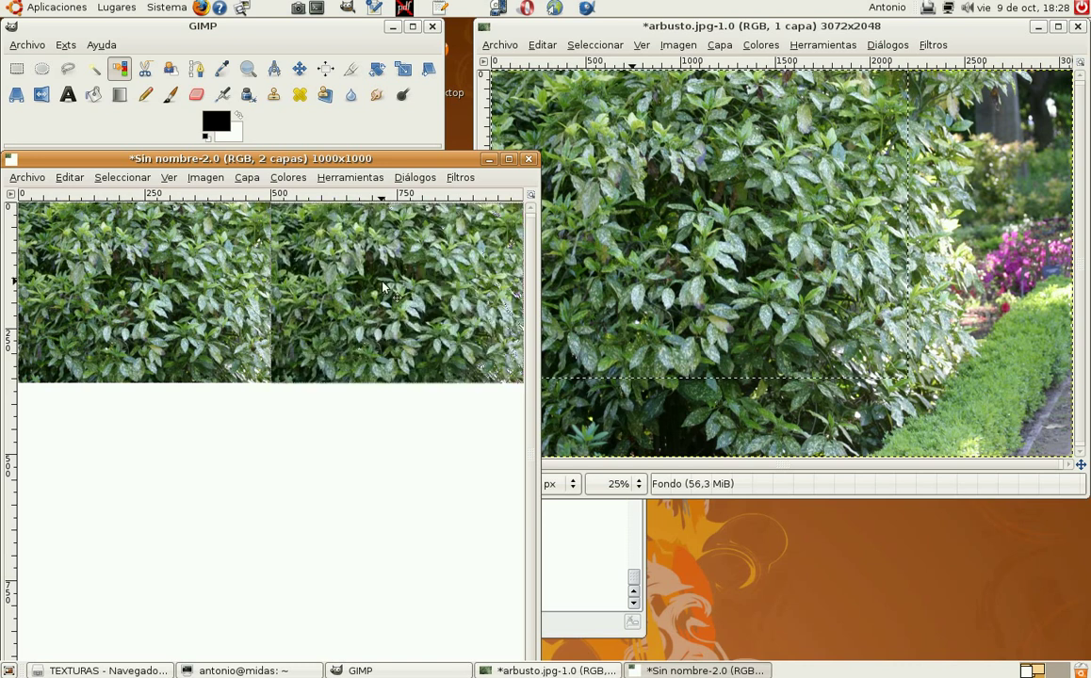
key("Left")
key("Left")
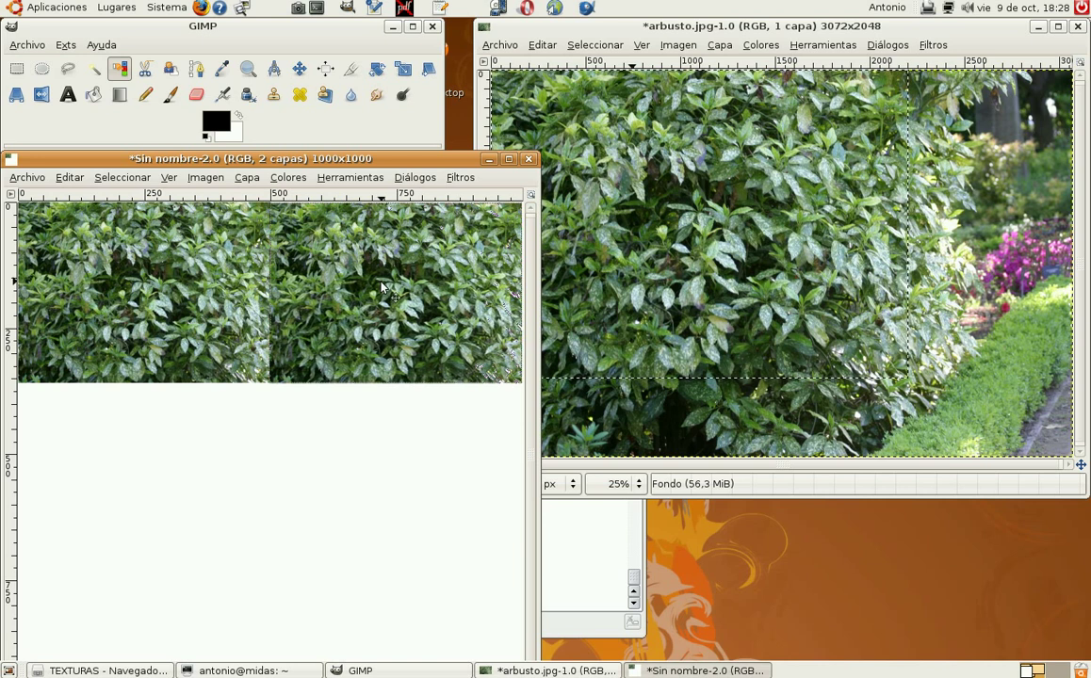
key("ctrl+z")
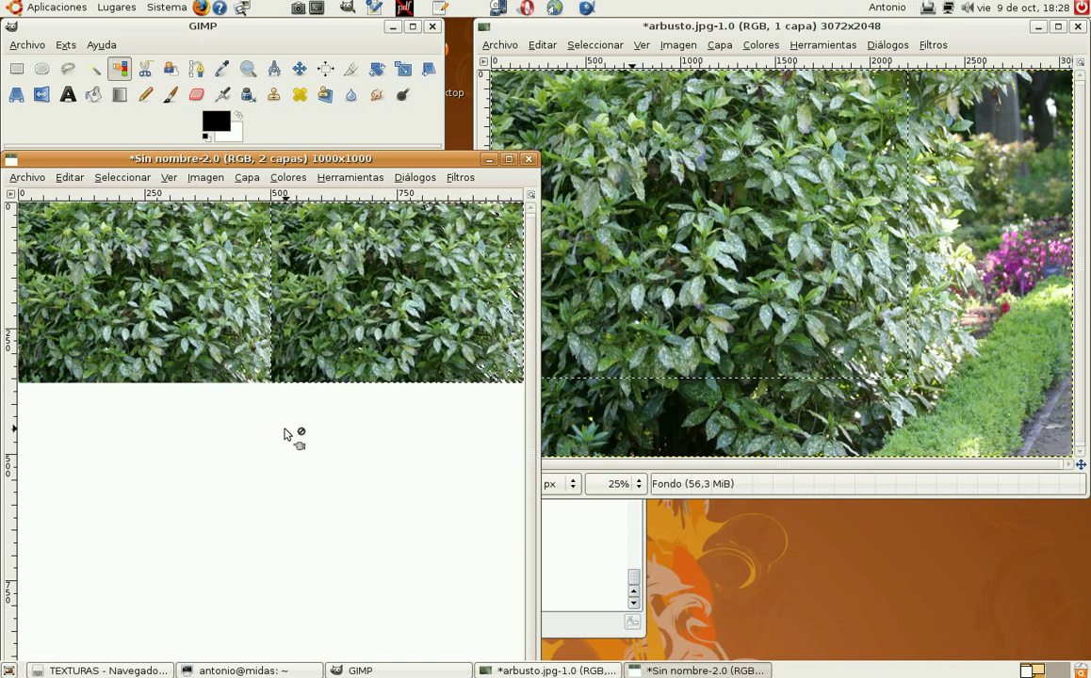
left_click(292, 433)
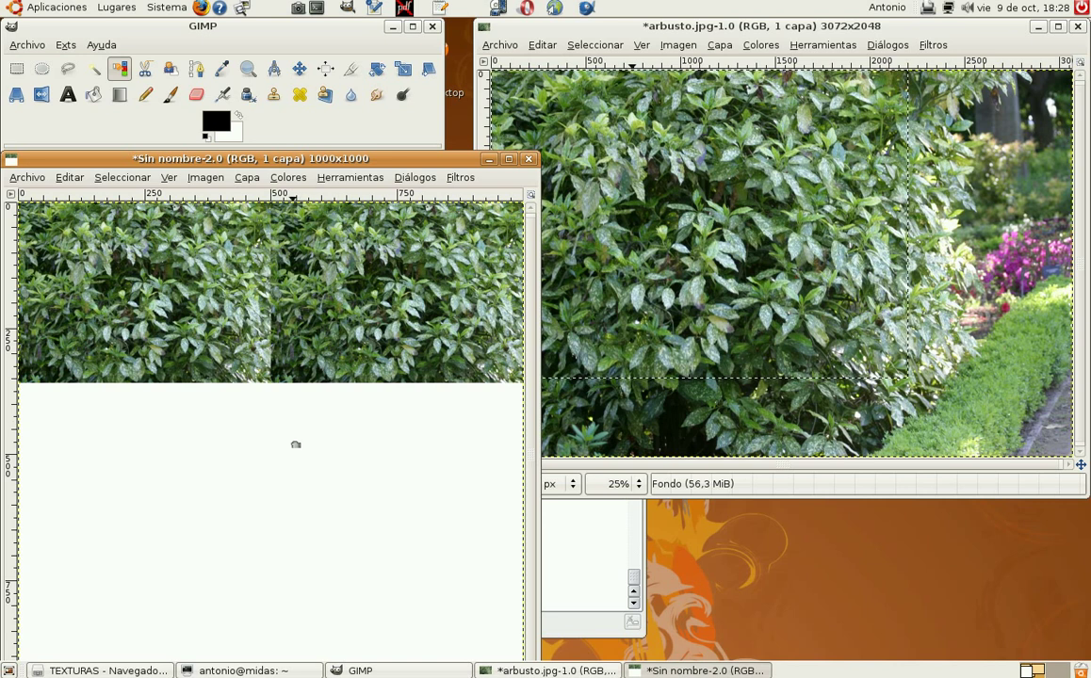
Step: Paste a third bush tile and anchor it directly below the first on the left
right_click(134, 442)
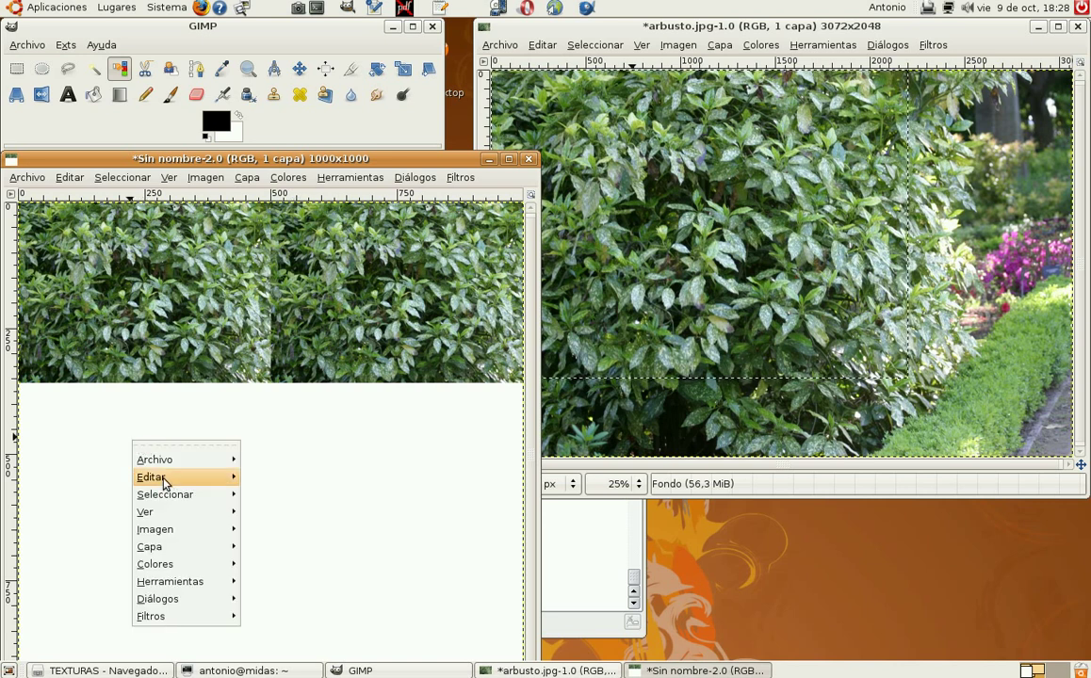
mouse_move(184, 477)
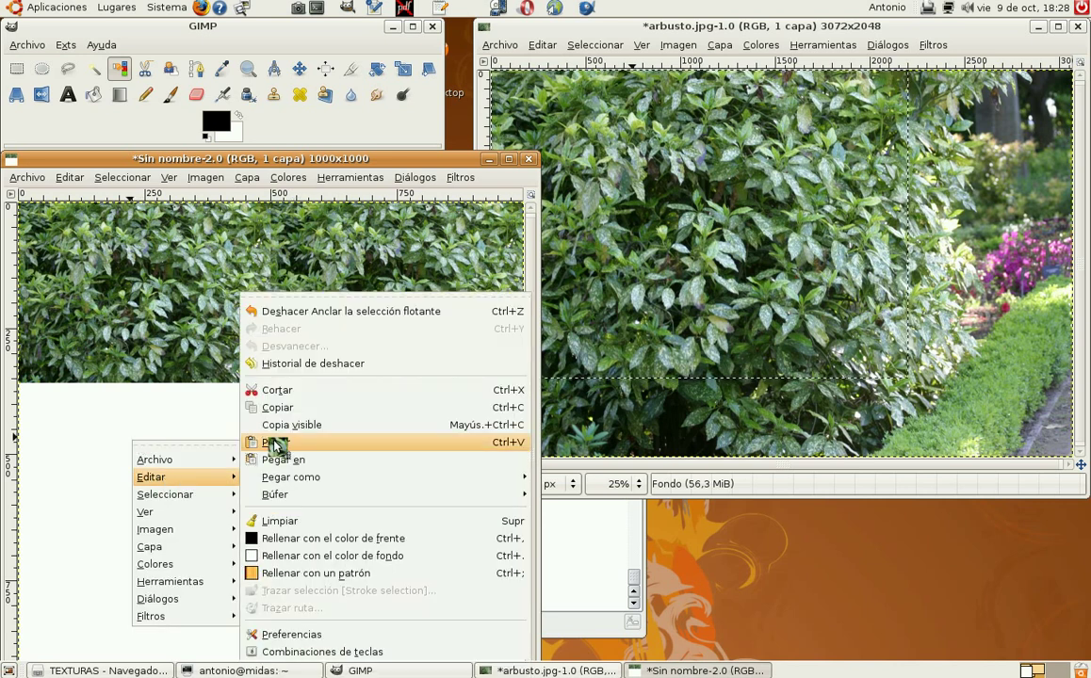
left_click(273, 443)
mouse_move(274, 448)
left_mouse_down()
mouse_move(163, 474)
mouse_move(148, 449)
left_mouse_up()
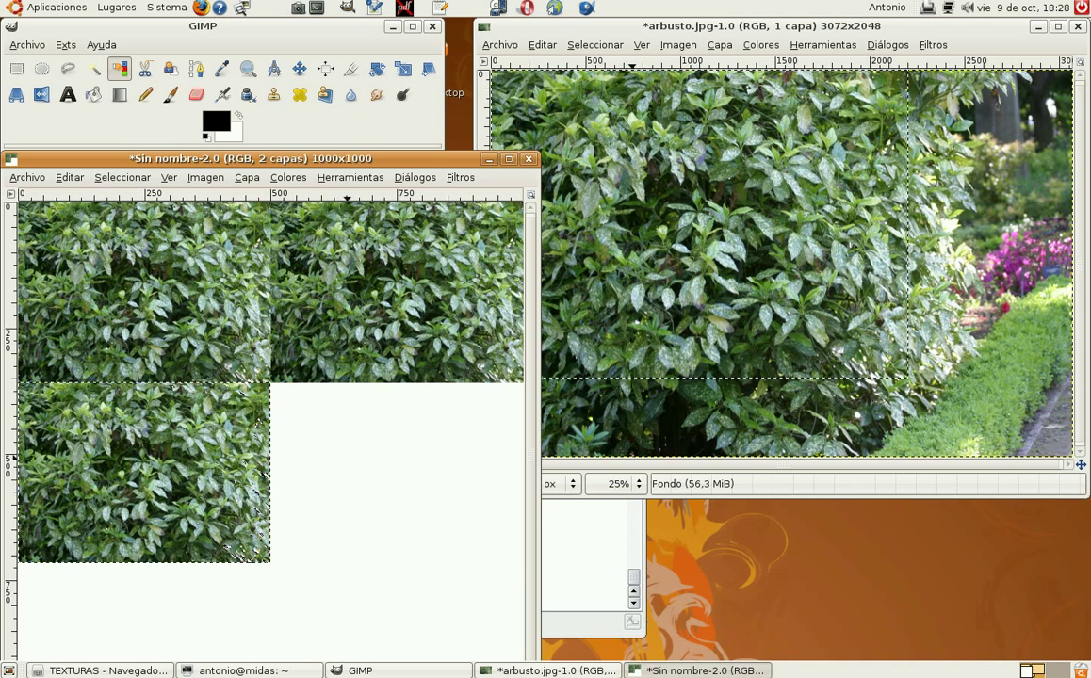
left_click(348, 467)
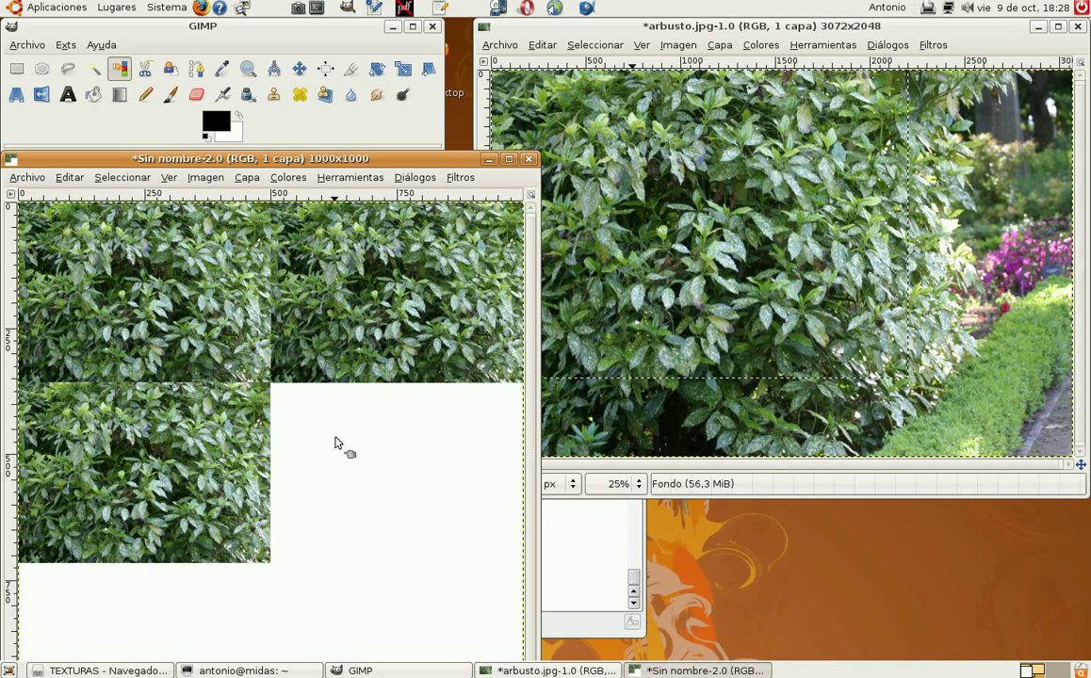
Step: Paste a fourth bush tile and anchor it right of the third, forming a two-by-two block
right_click(335, 443)
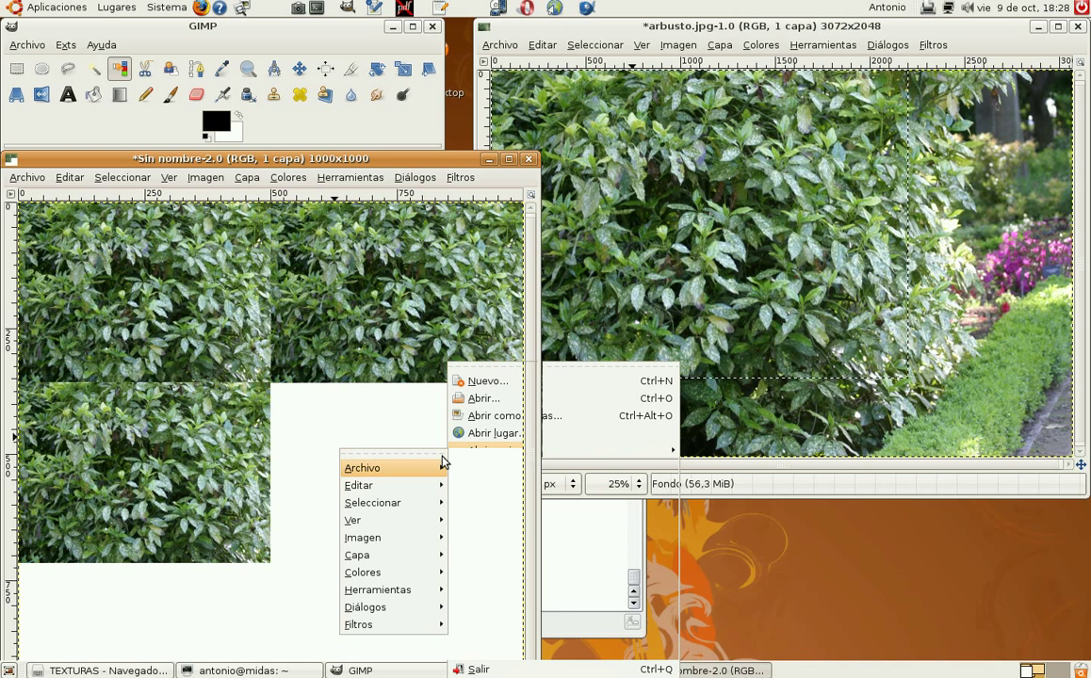
mouse_move(391, 485)
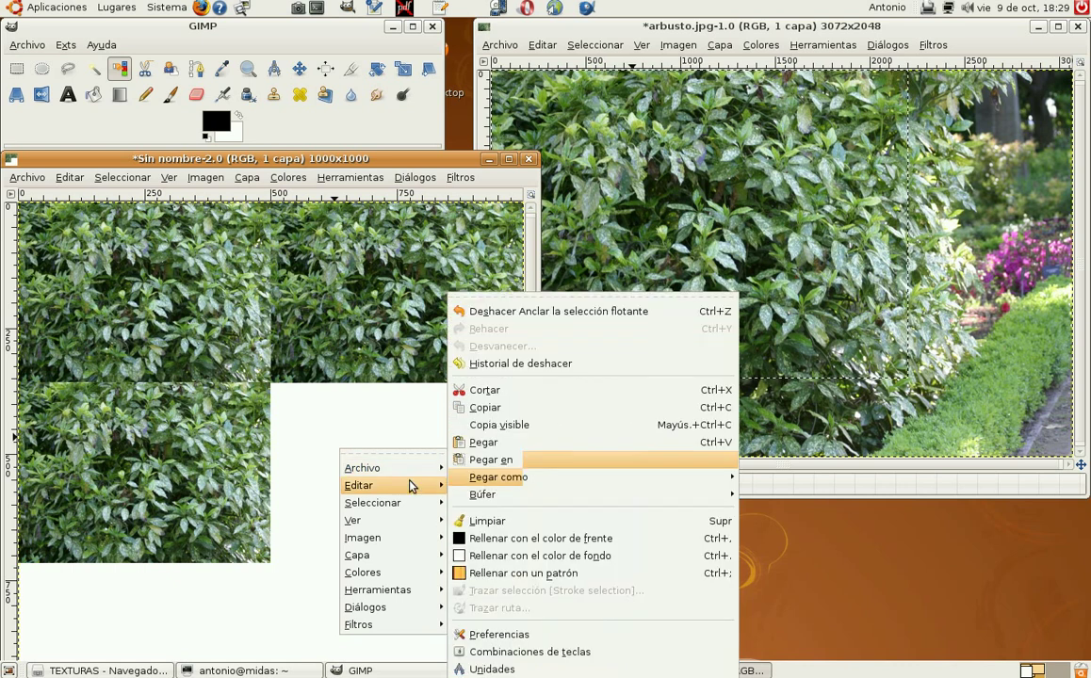
left_click(481, 443)
left_click_drag(178, 450, 317, 472)
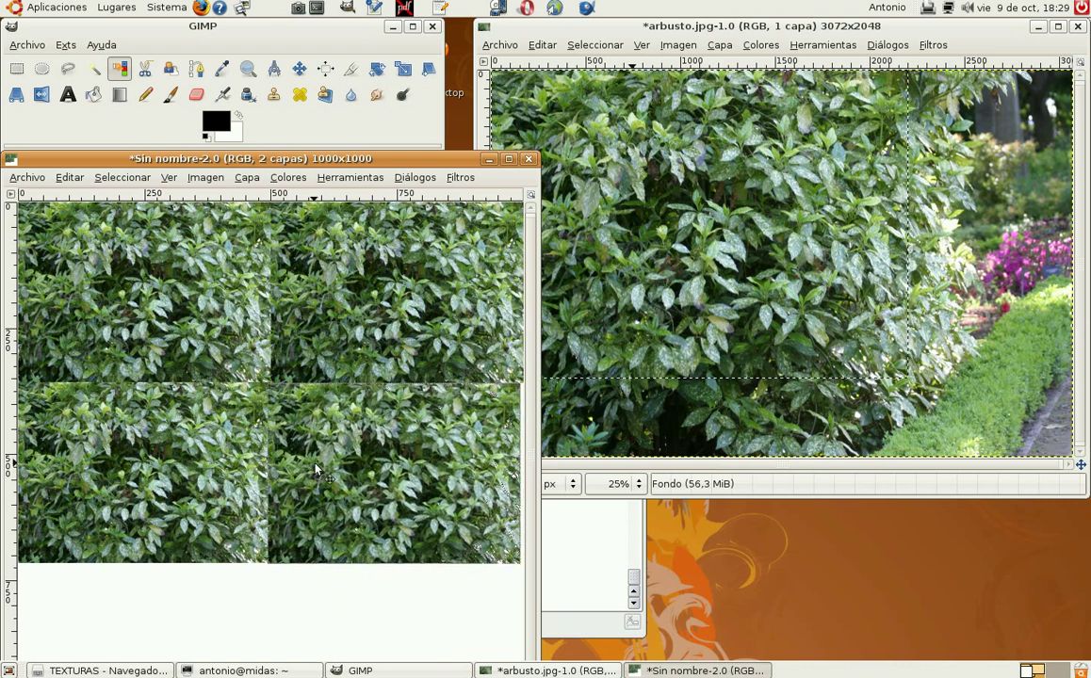
left_click(312, 596)
mouse_move(277, 166)
left_mouse_down()
mouse_move(319, 75)
mouse_move(686, 42)
left_mouse_up()
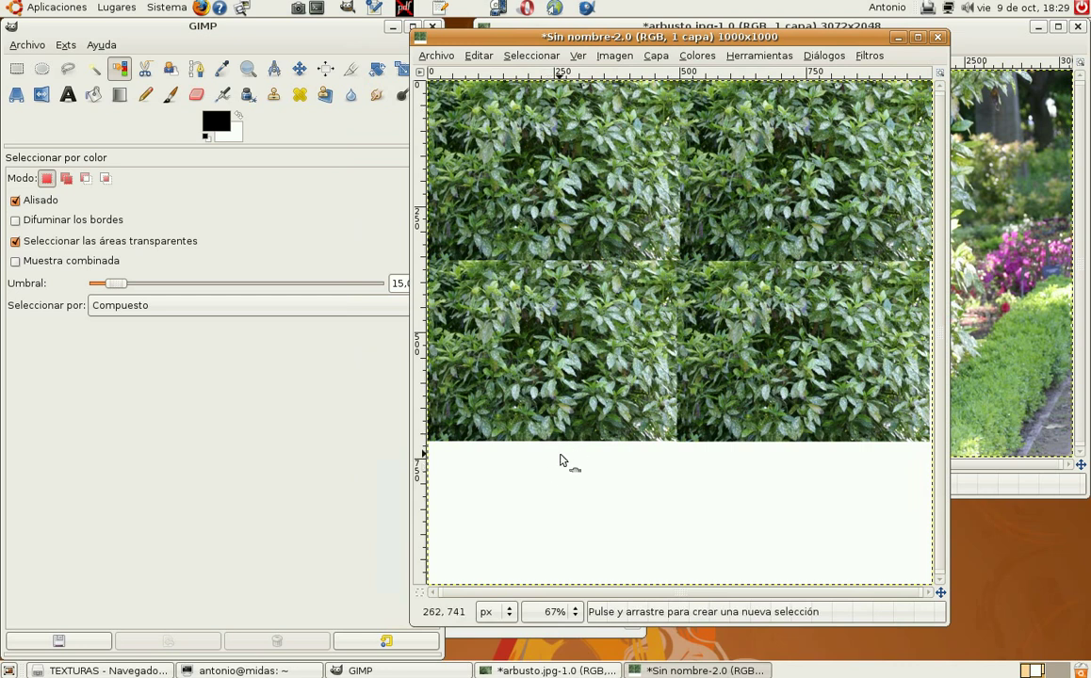
Step: Paste a fifth bush tile and anchor it in the bottom strip under the left column
left_click(479, 56)
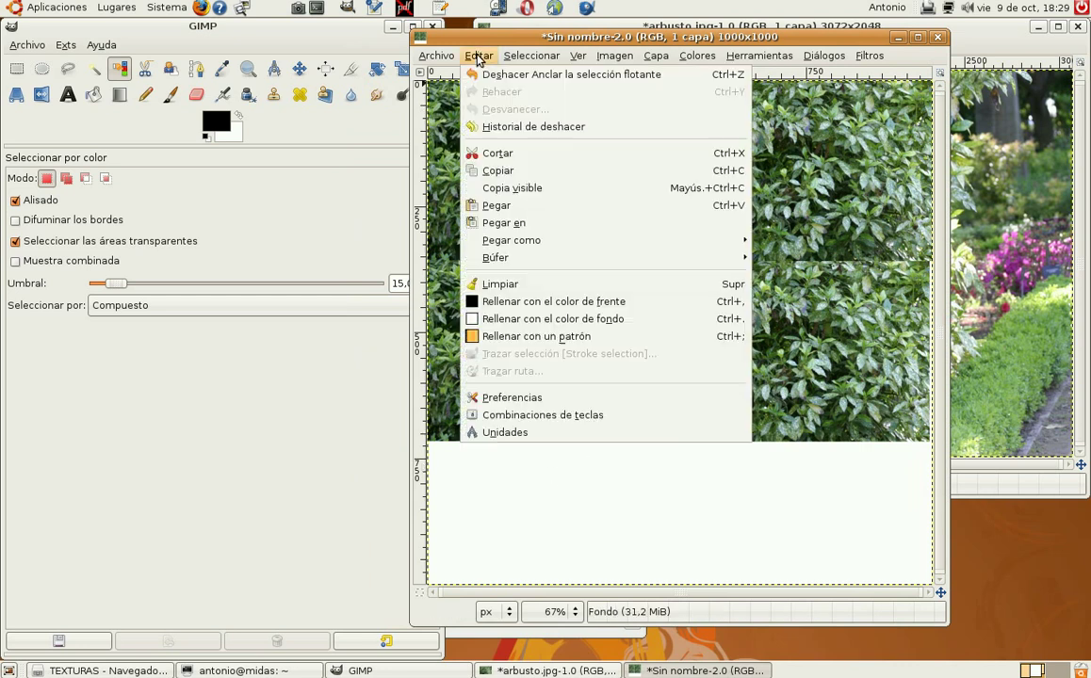
left_click(499, 205)
mouse_move(500, 212)
left_mouse_down()
mouse_move(663, 325)
mouse_move(587, 492)
mouse_move(541, 497)
left_mouse_up()
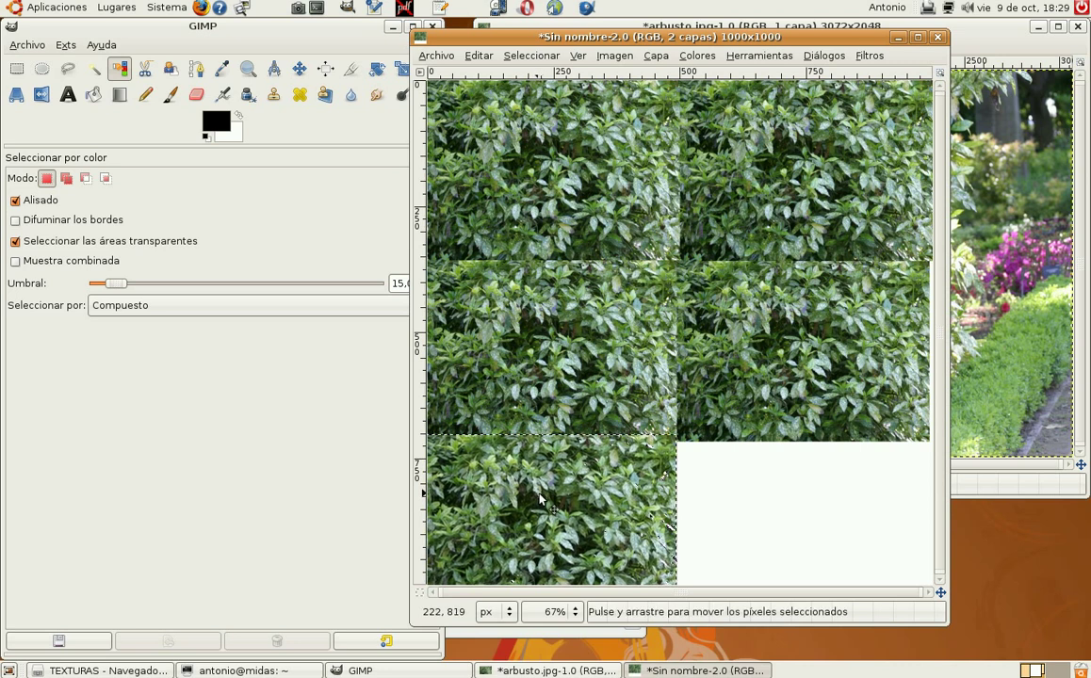
left_click(726, 506)
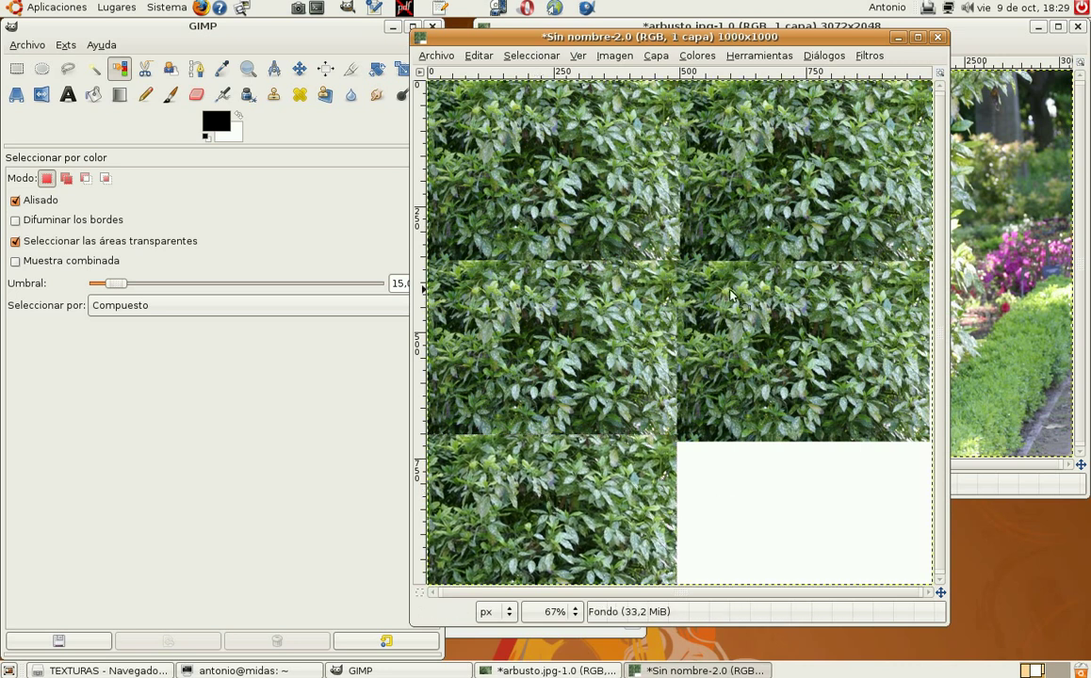
Step: Paste a sixth bush tile, align it in the bottom-right corner, and anchor it
left_click(478, 55)
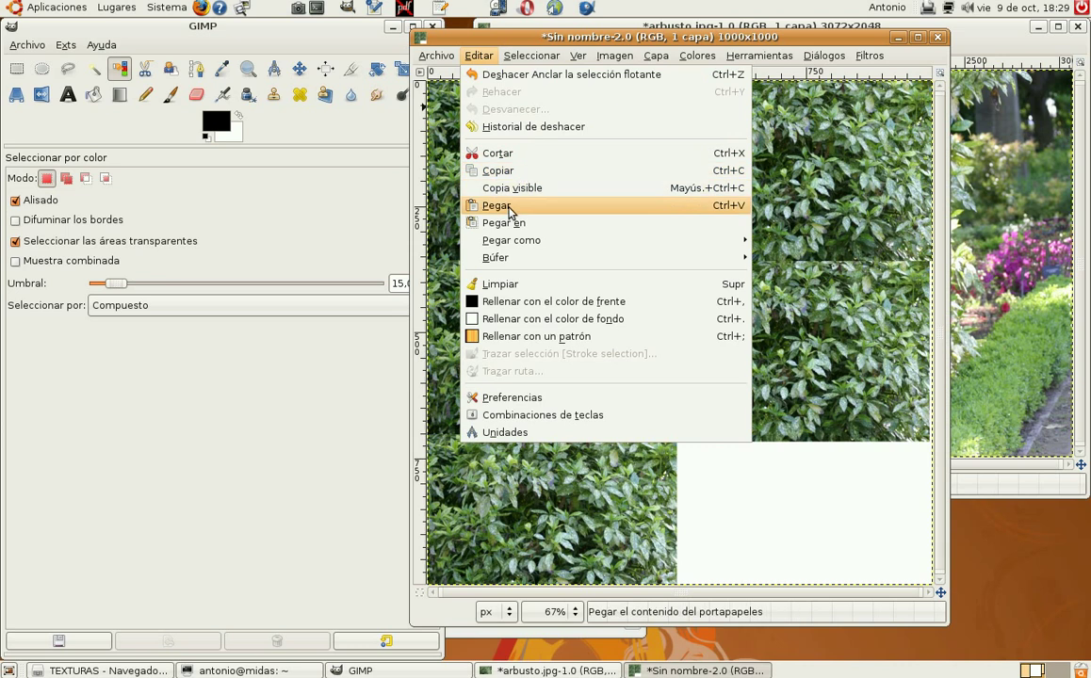
left_click(509, 209)
mouse_move(514, 217)
left_mouse_down()
mouse_move(659, 311)
mouse_move(779, 517)
mouse_move(798, 509)
left_mouse_up()
mouse_move(798, 509)
left_mouse_down()
mouse_move(767, 506)
mouse_move(778, 507)
left_mouse_up()
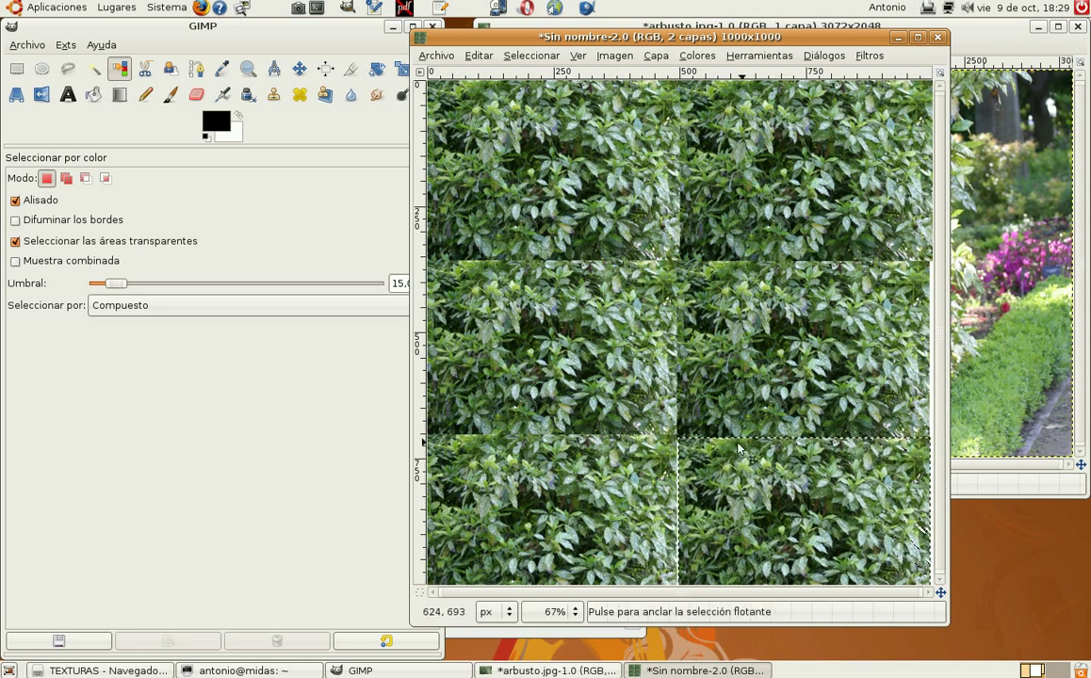
left_click(698, 446)
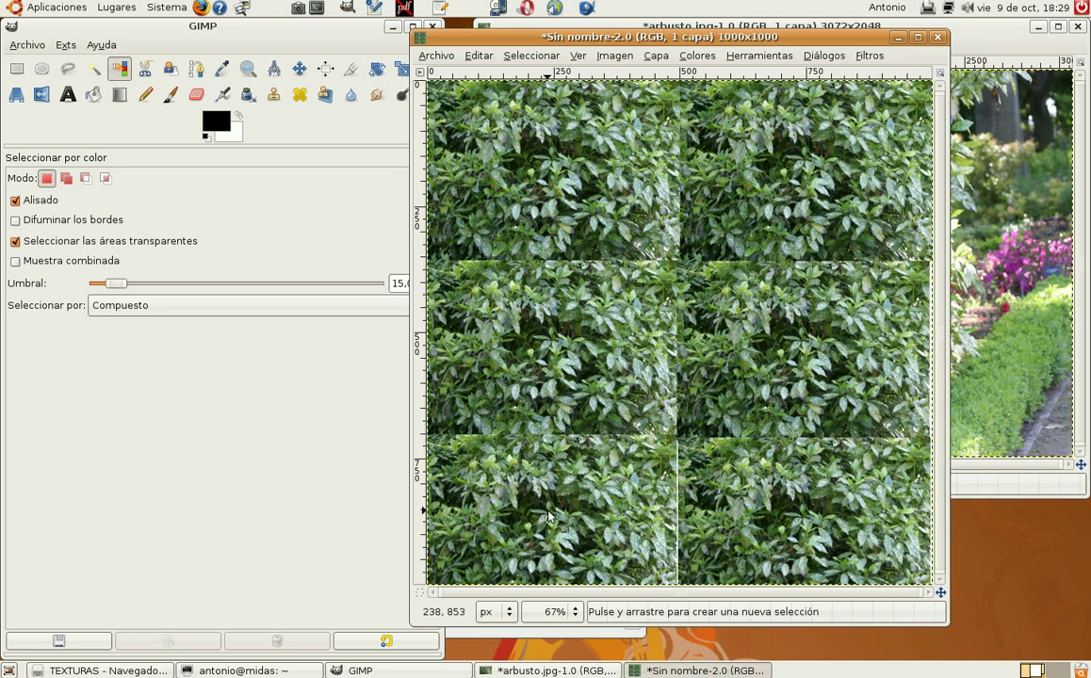
Step: Switch to the Clone tool with the Circle Fuzzy (19) brush at scale 3,73
left_click(272, 98)
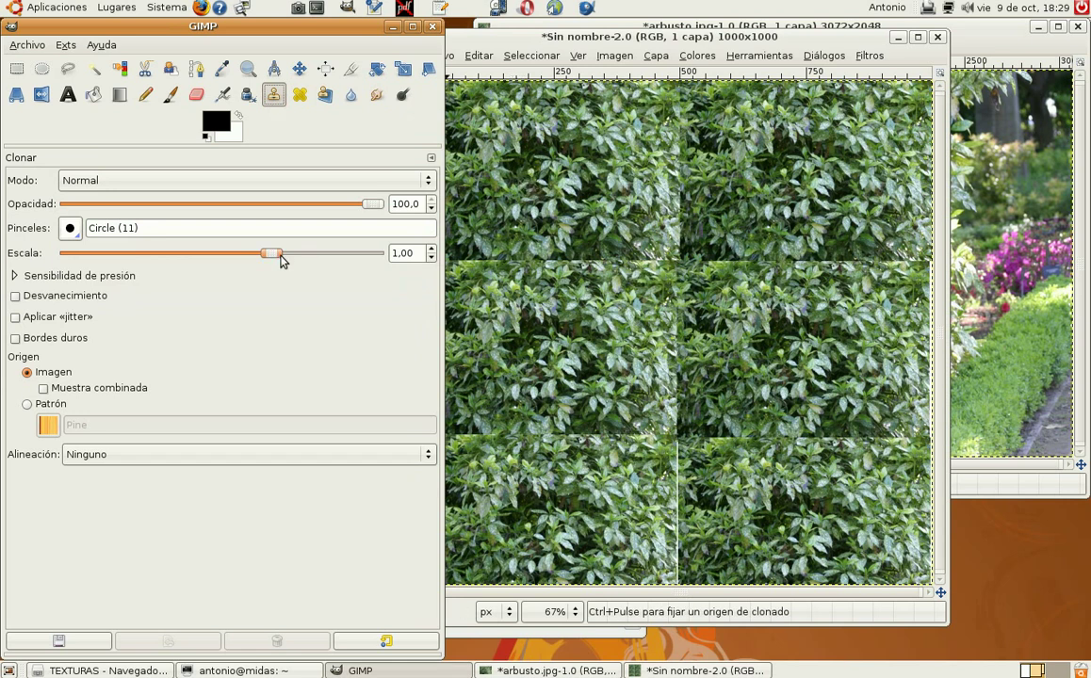
left_click(70, 228)
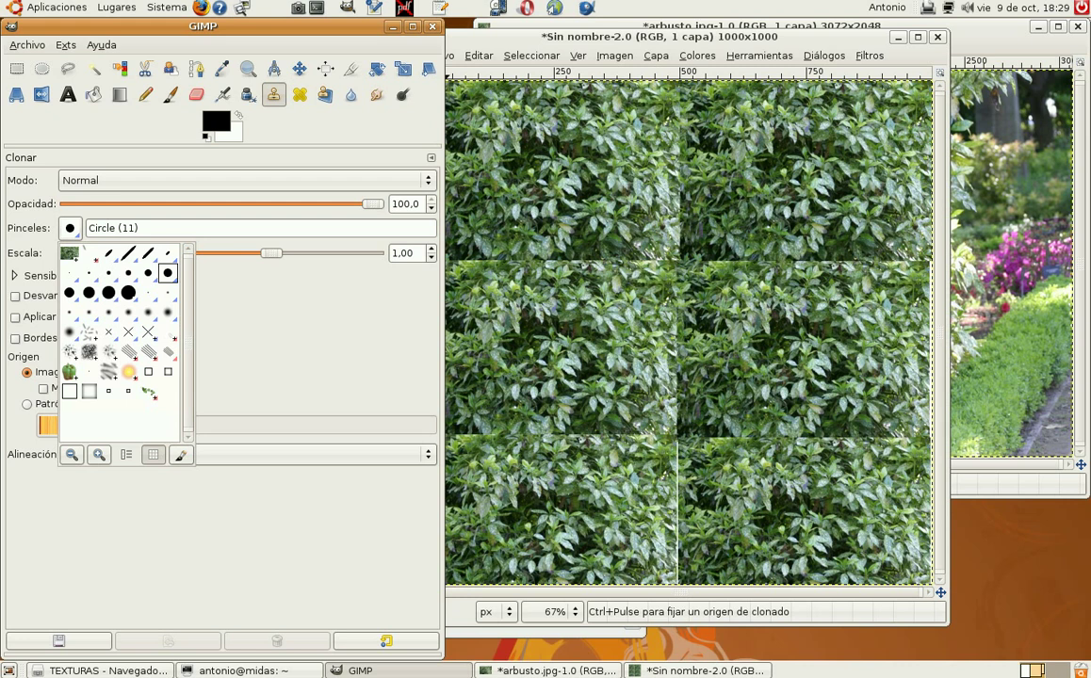
left_click(70, 334)
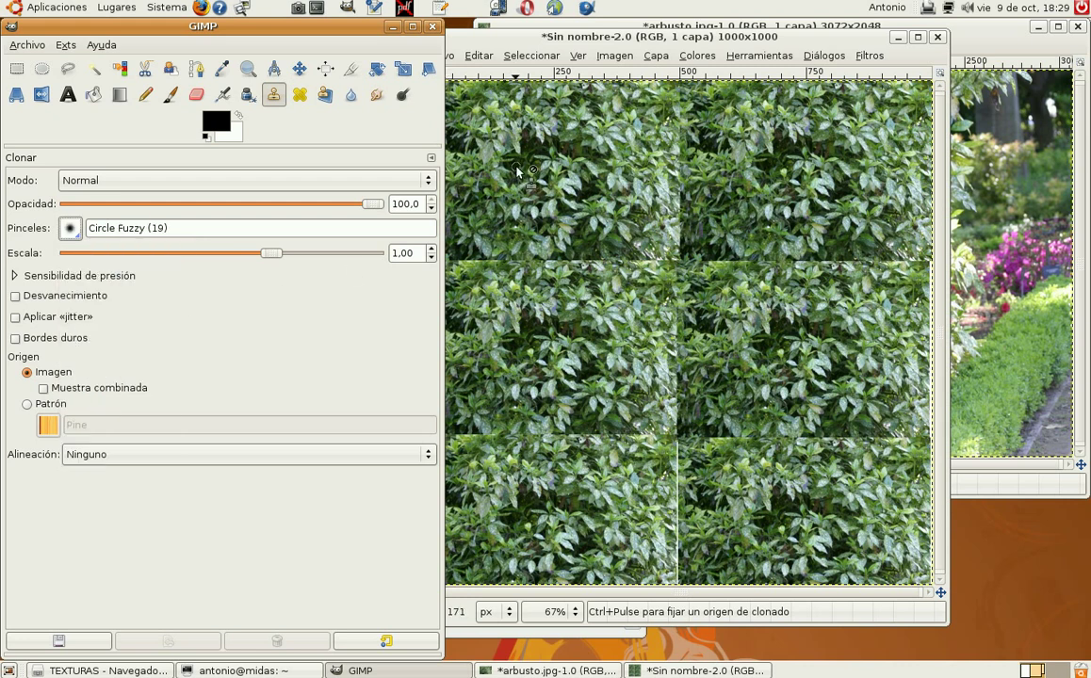
left_click_drag(274, 255, 329, 262)
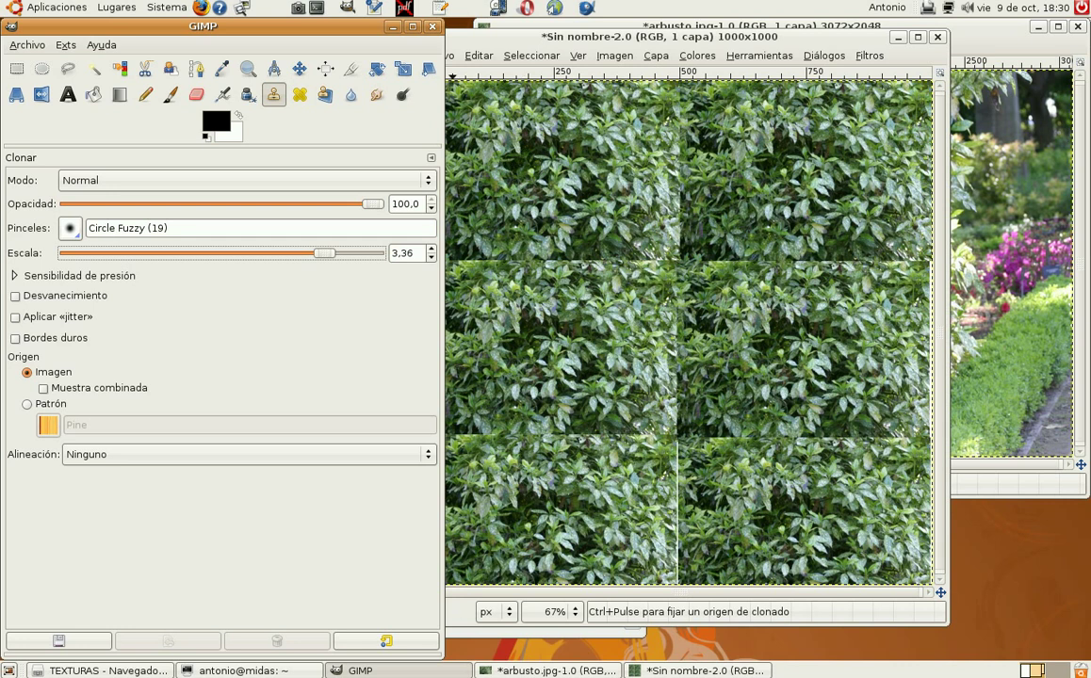
left_click_drag(324, 253, 330, 254)
Step: Set a clone source in the foliage and clone over the upper vertical seam
key("ctrl")
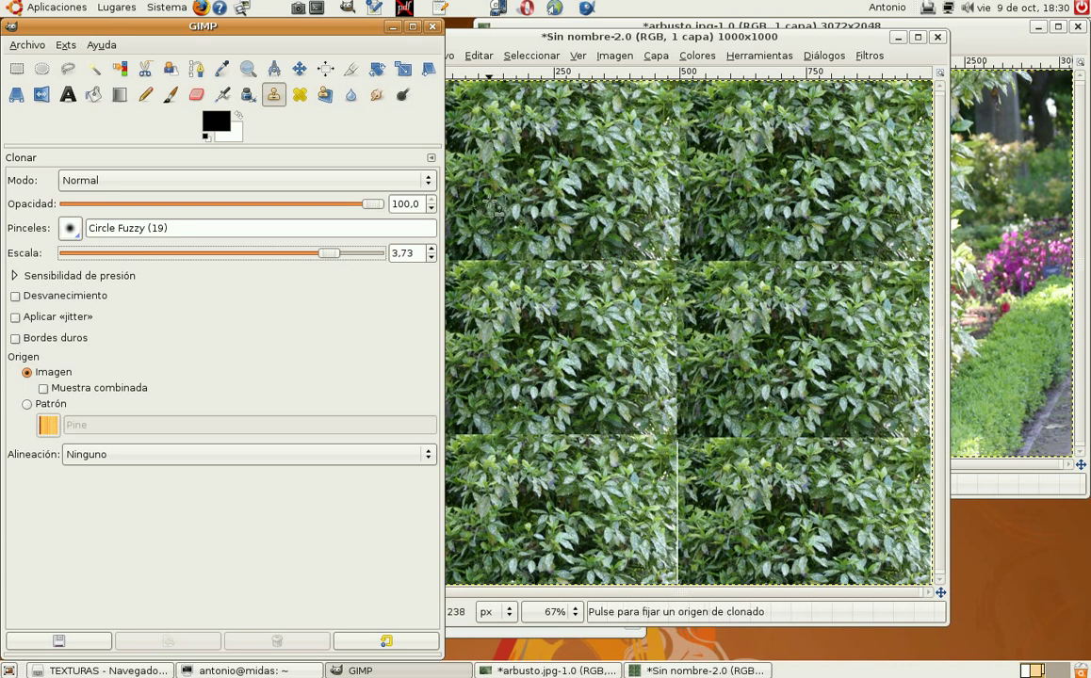
left_click(490, 201, "ctrl")
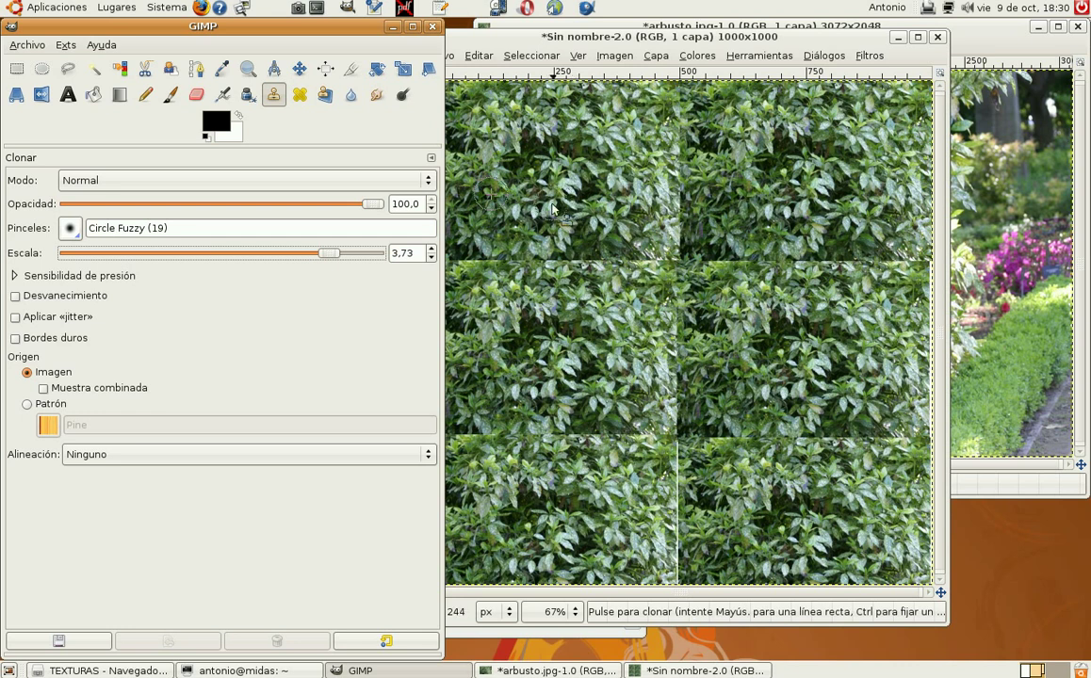
left_click(680, 101)
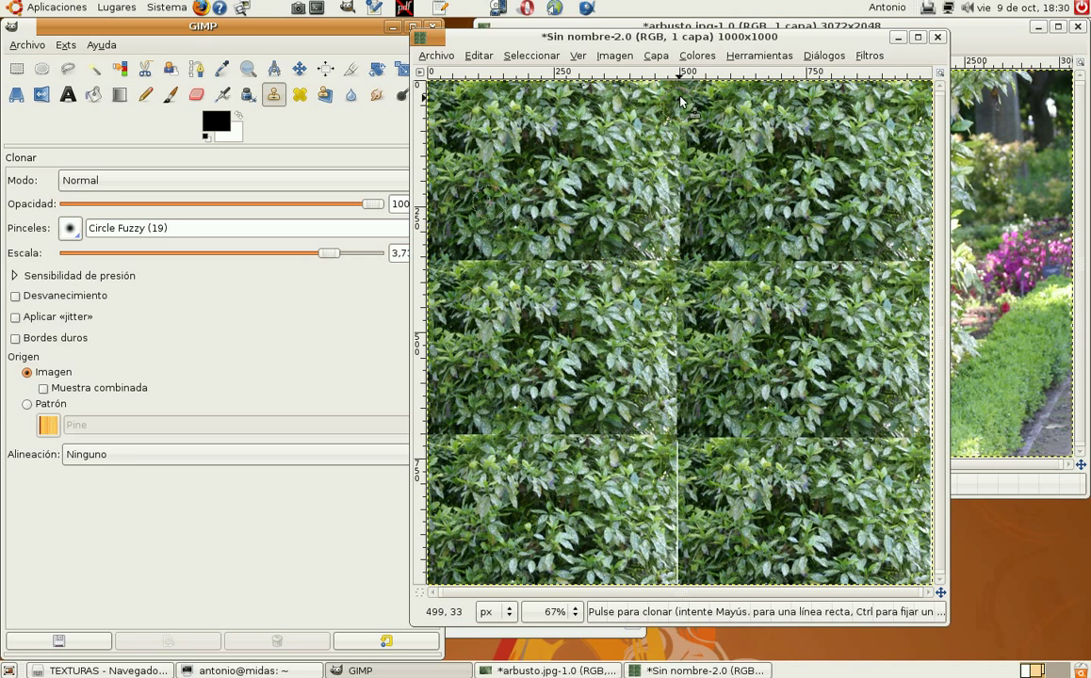
left_click_drag(680, 101, 681, 186)
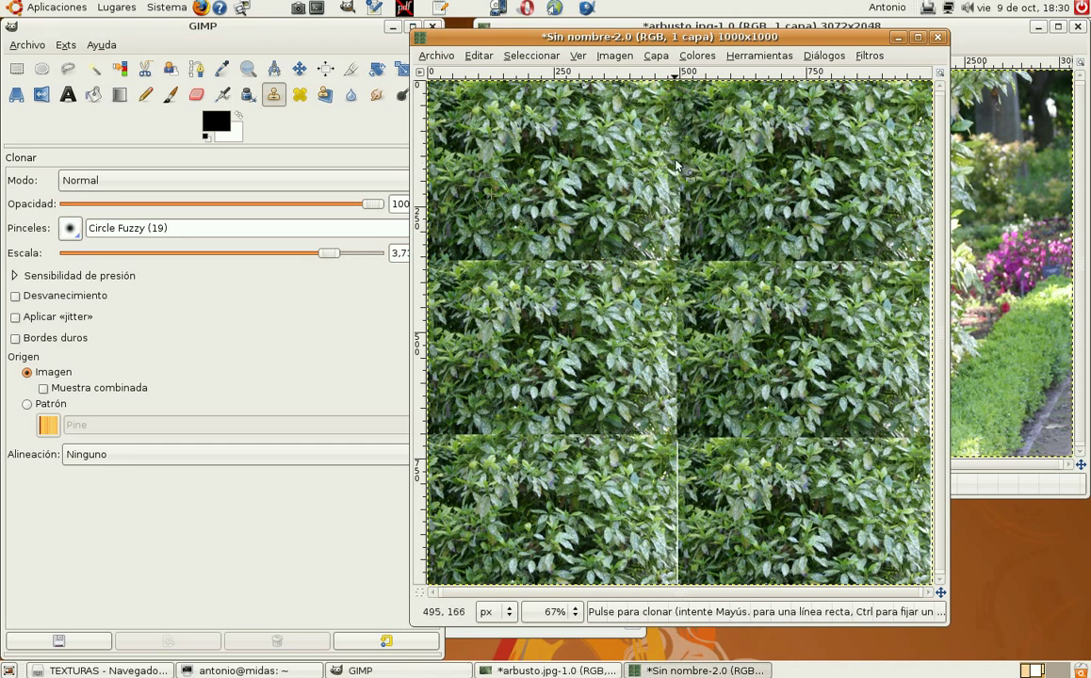
mouse_move(681, 185)
left_mouse_down()
mouse_move(679, 220)
mouse_move(694, 229)
left_mouse_up()
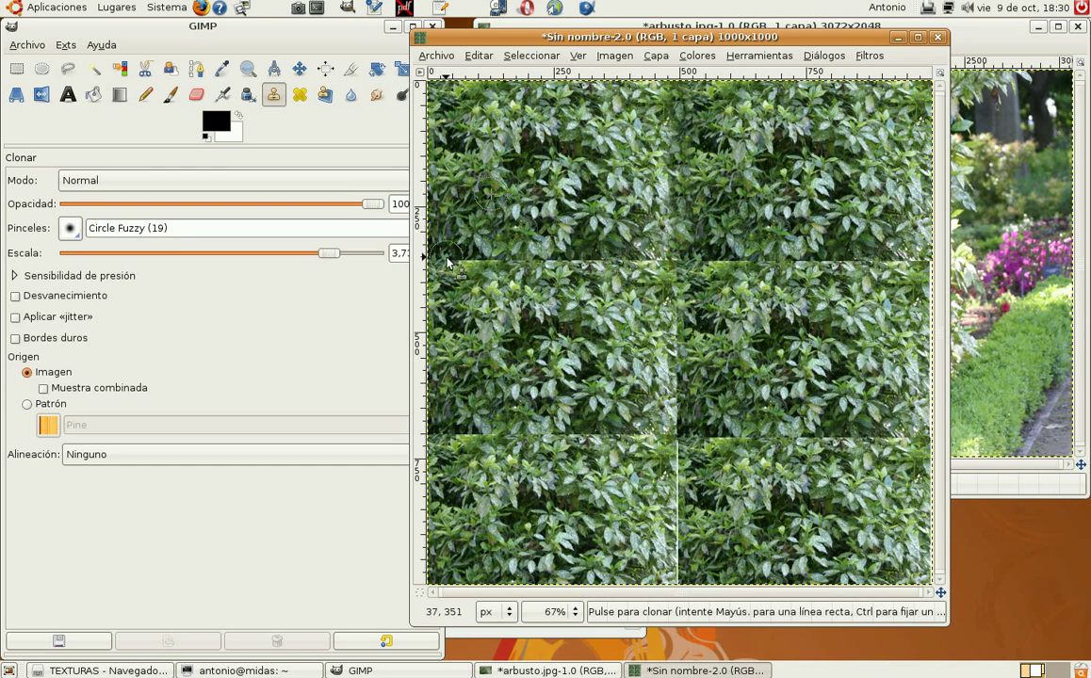
Step: Clone over the top-to-middle horizontal seam and the remaining upper vertical seam from new sources
key("ctrl")
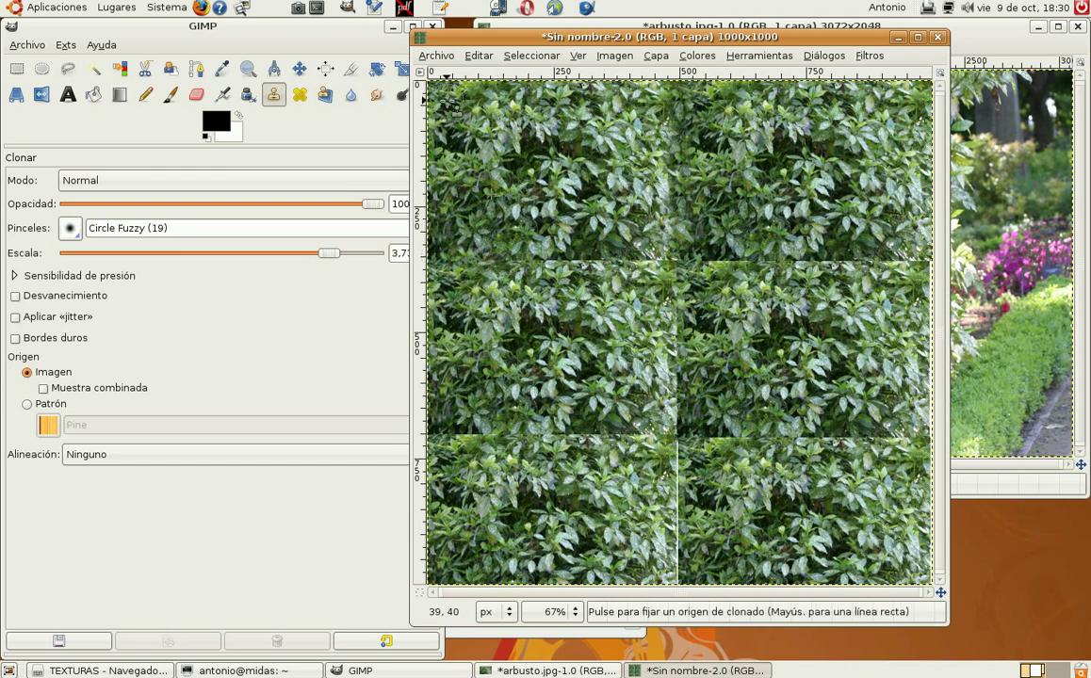
left_click(447, 102, "ctrl")
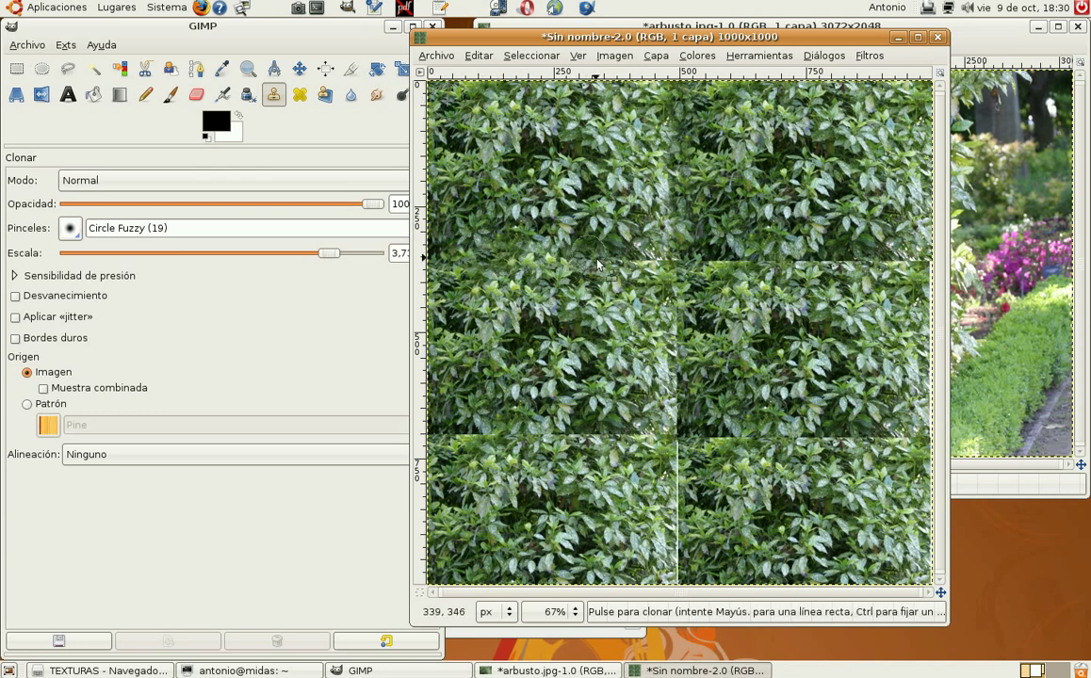
left_click_drag(596, 265, 887, 267)
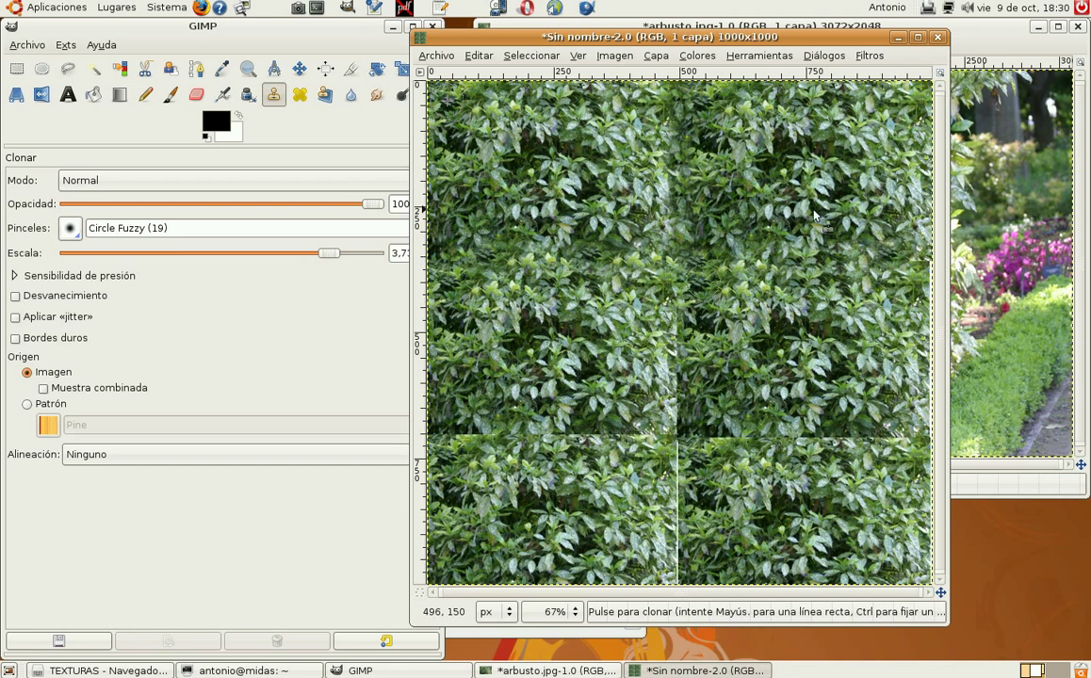
key("ctrl")
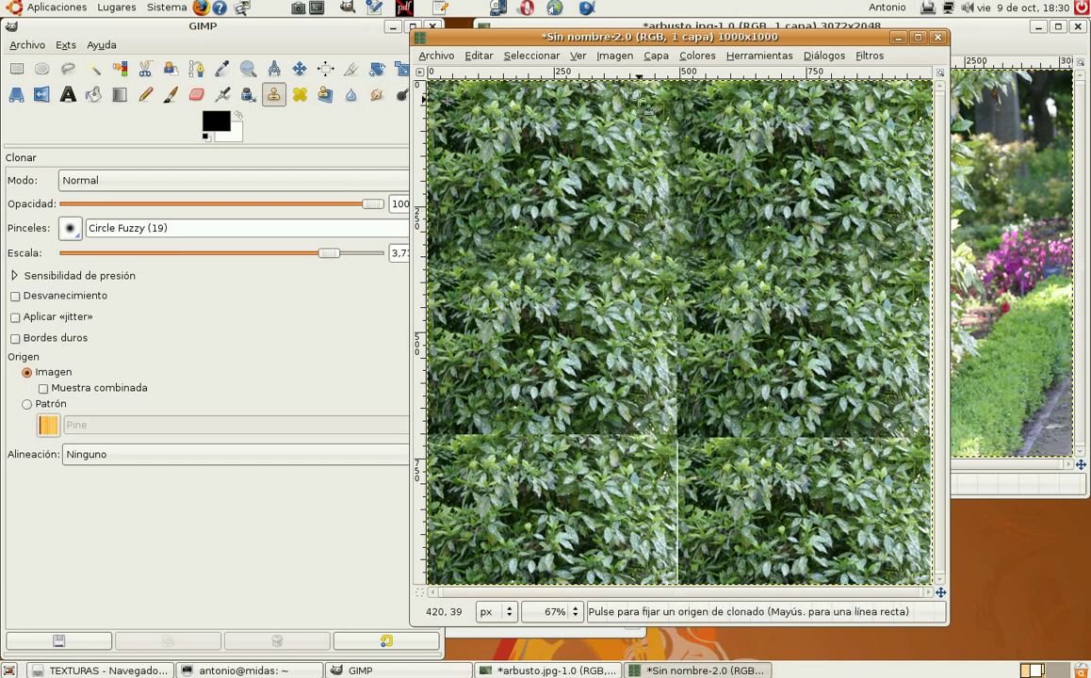
left_click(641, 108, "ctrl")
left_click_drag(652, 113, 667, 257)
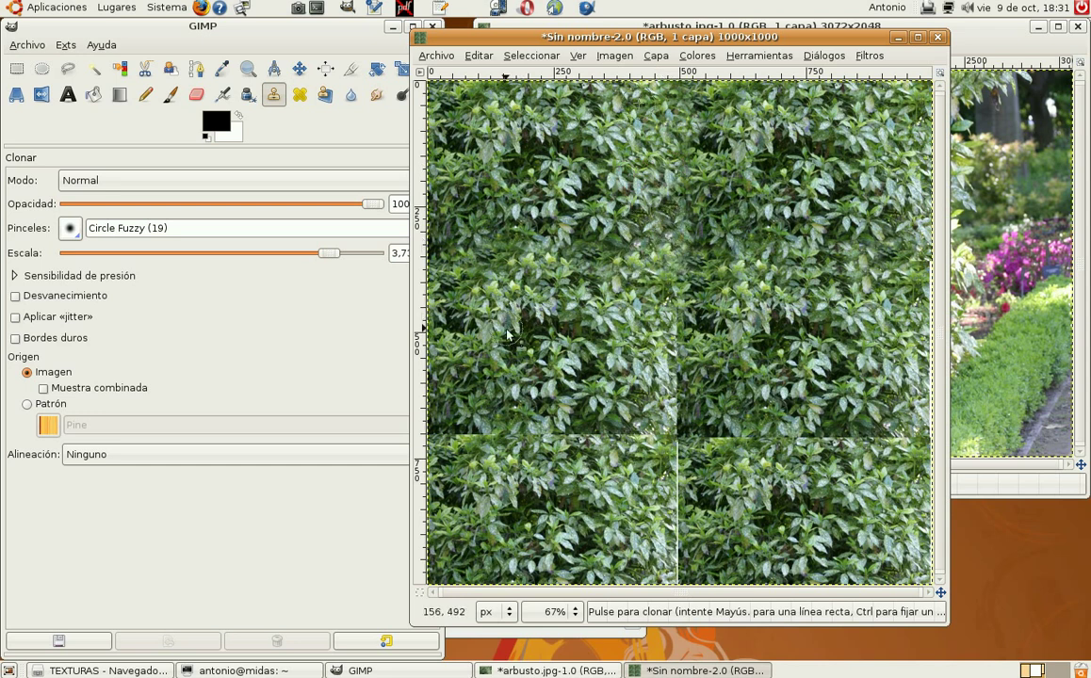
key("ctrl")
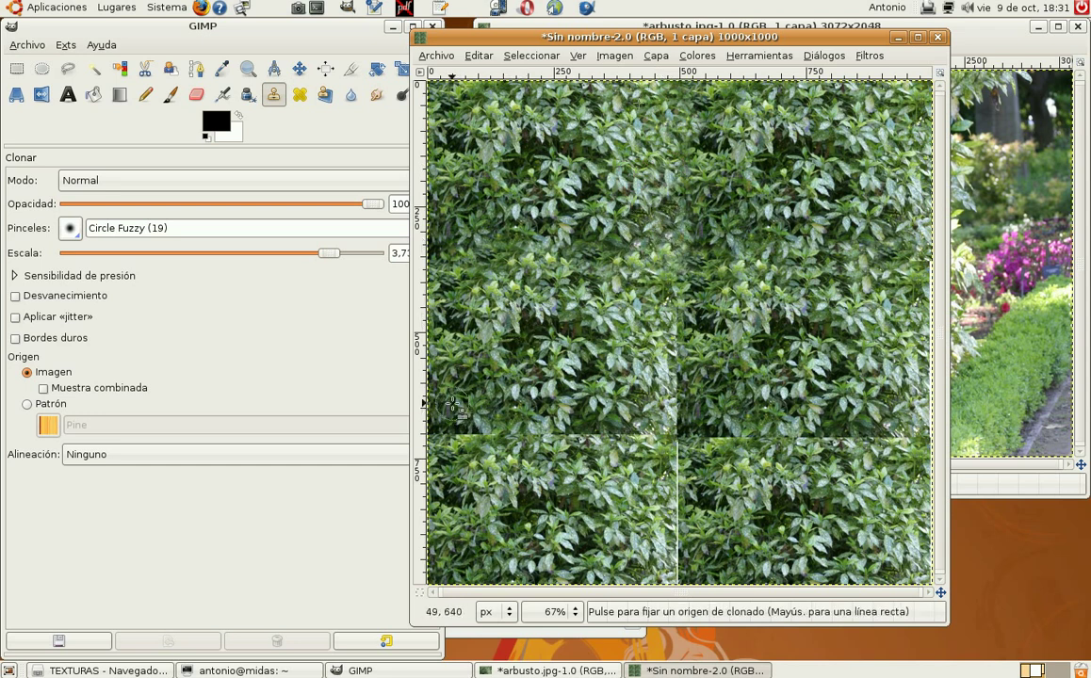
Step: Set a source at the left edge and clone over the lower horizontal seam
left_click(451, 402, "ctrl")
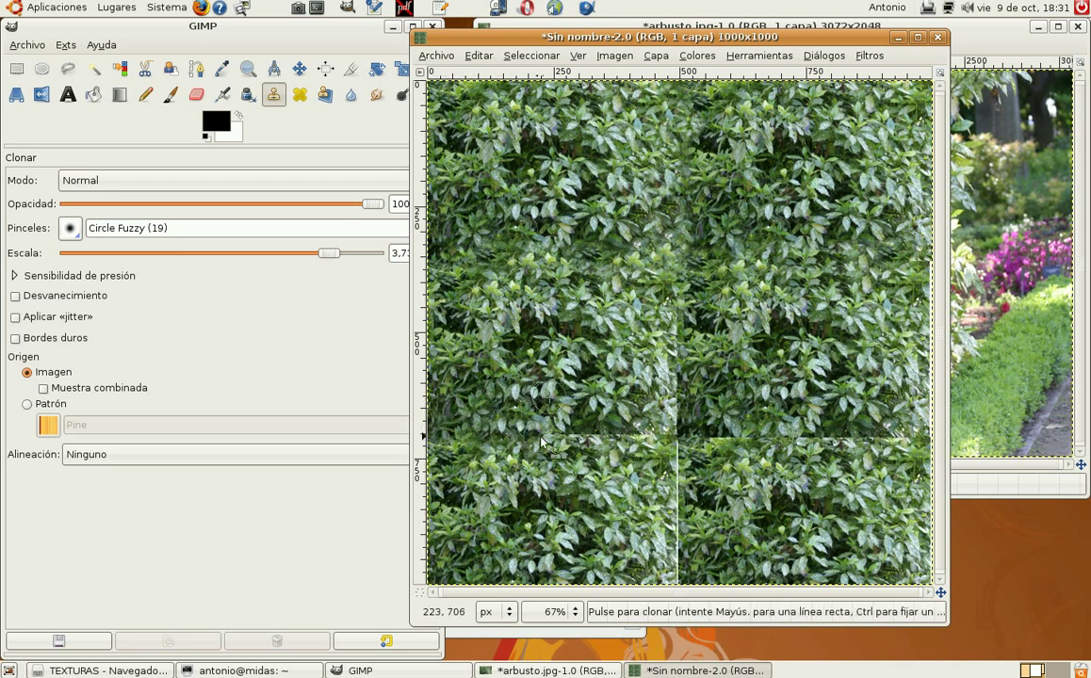
left_click_drag(542, 441, 635, 445)
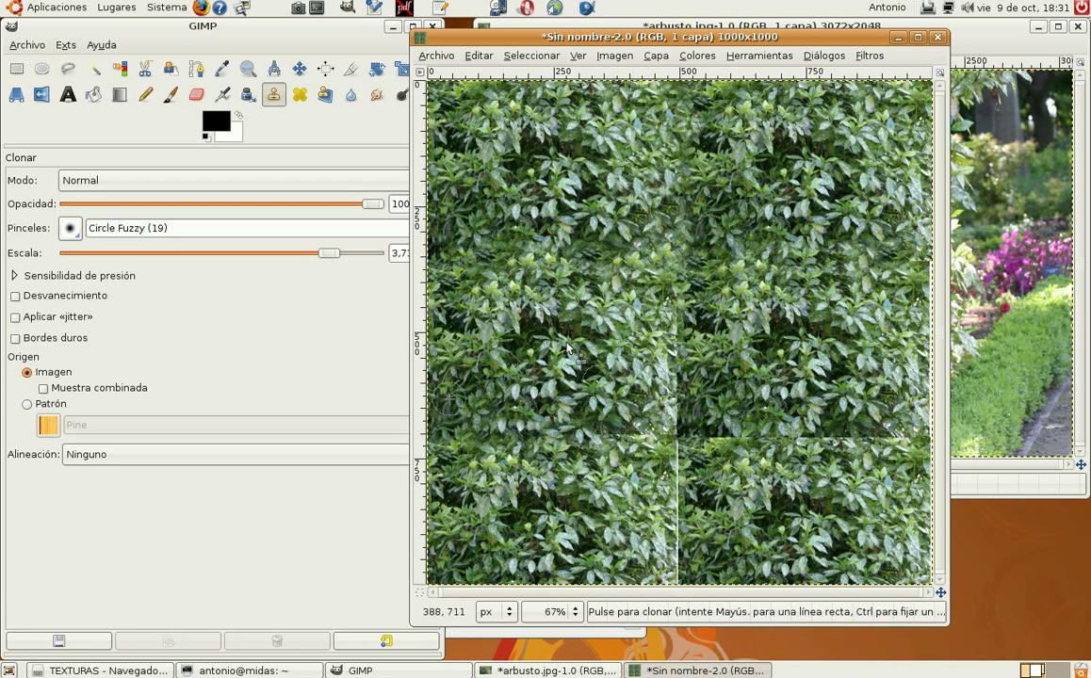
left_click(635, 446)
left_click_drag(634, 445, 657, 423)
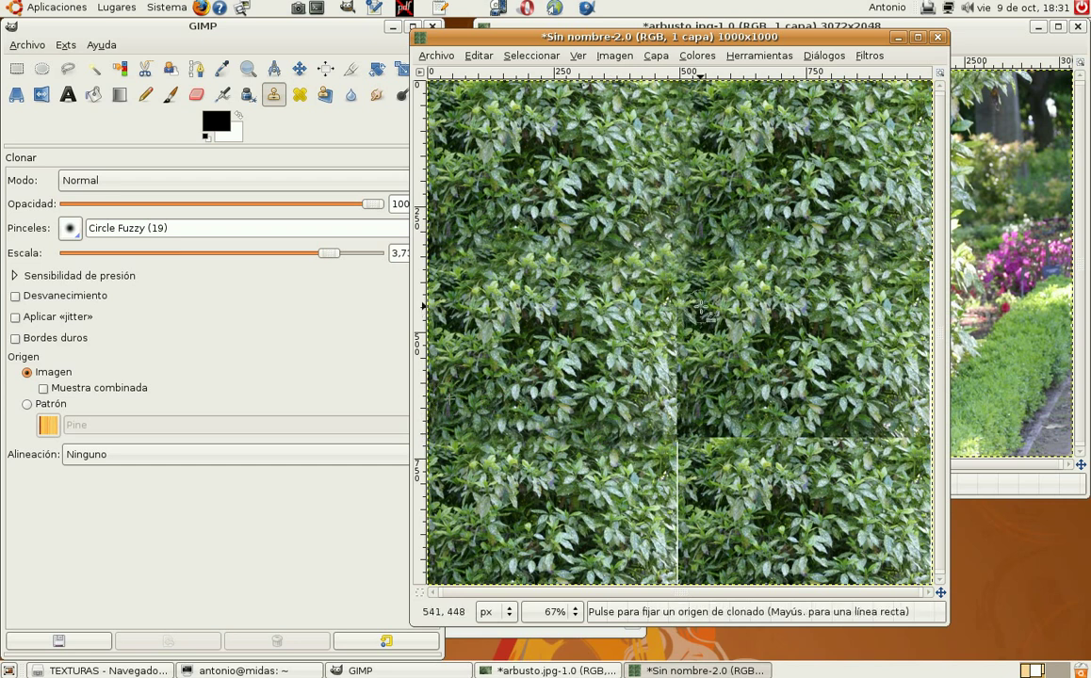
Step: Clone from a new source over the right part of the lower seam and the bottom seams
left_click(704, 314, "ctrl")
mouse_move(705, 314)
left_mouse_down()
mouse_move(673, 356)
mouse_move(694, 426)
left_mouse_up()
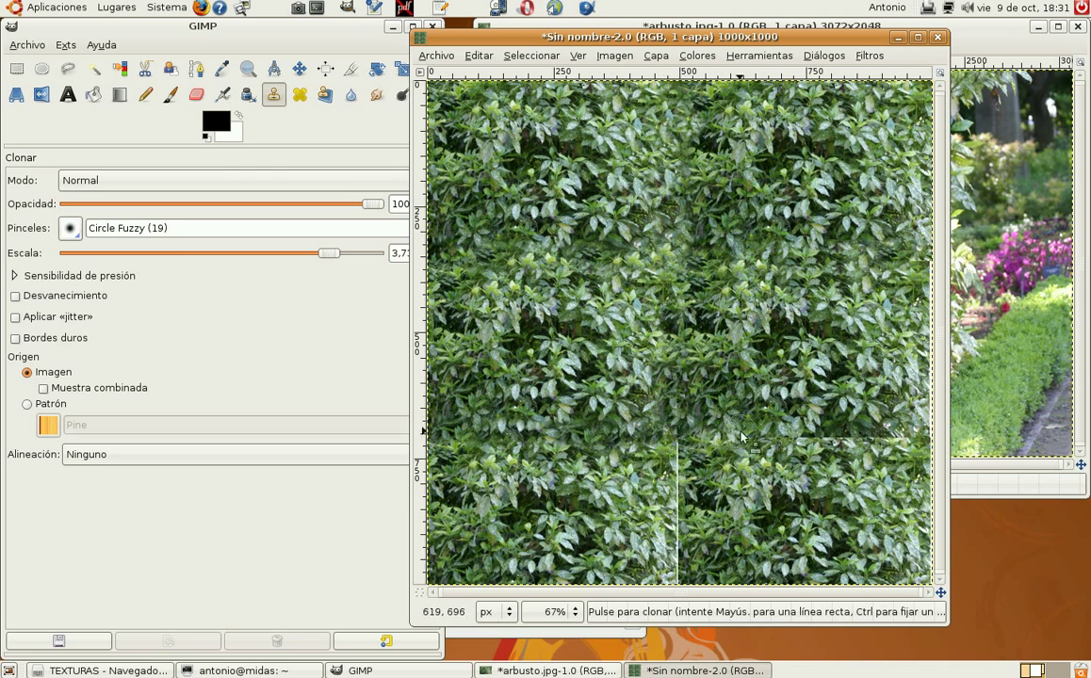
mouse_move(741, 437)
left_mouse_down()
mouse_move(825, 450)
mouse_move(734, 471)
mouse_move(683, 466)
mouse_move(672, 557)
left_mouse_up()
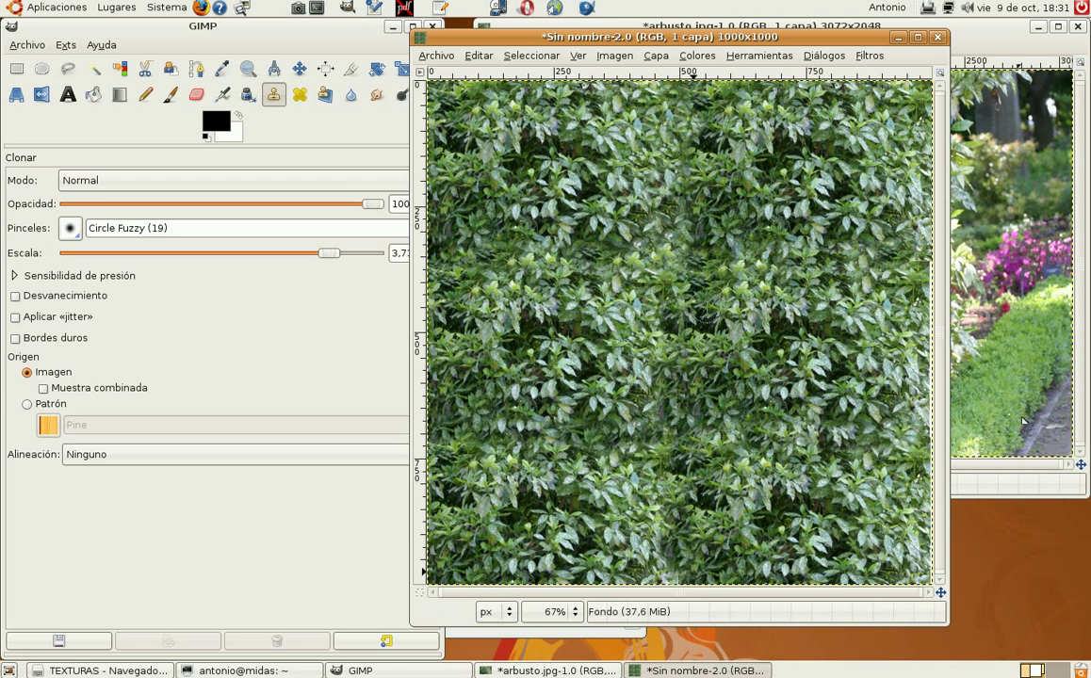
left_click_drag(537, 554, 810, 554)
mouse_move(681, 382)
left_mouse_down()
mouse_move(600, 441)
mouse_move(566, 509)
mouse_move(478, 502)
left_mouse_up()
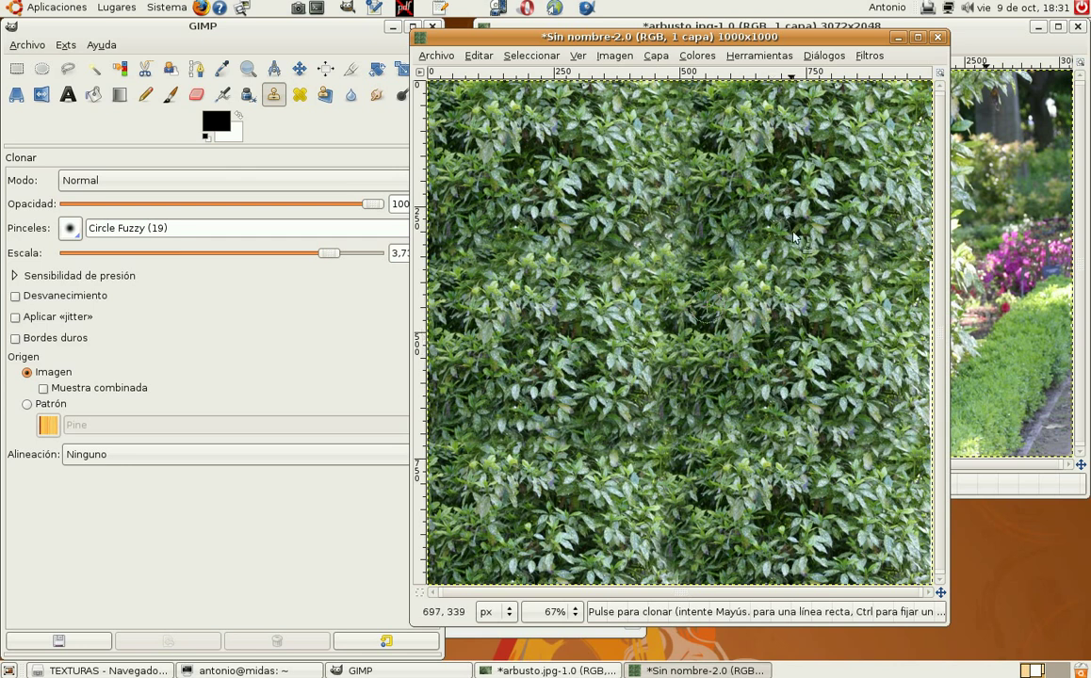
Step: Touch up leftover patches across the upper, middle and lower foliage with cloned texture
key("ctrl")
left_click(778, 253, "ctrl")
left_click_drag(705, 335, 818, 368)
left_click(755, 437)
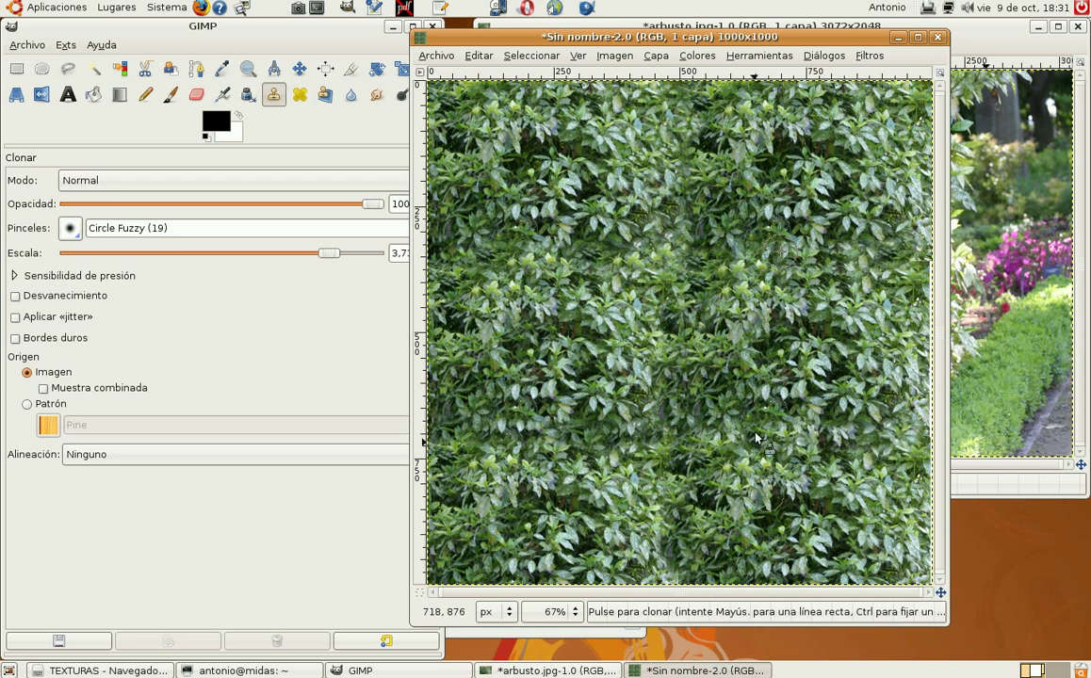
mouse_move(755, 437)
left_mouse_down()
mouse_move(787, 528)
mouse_move(660, 415)
left_mouse_up()
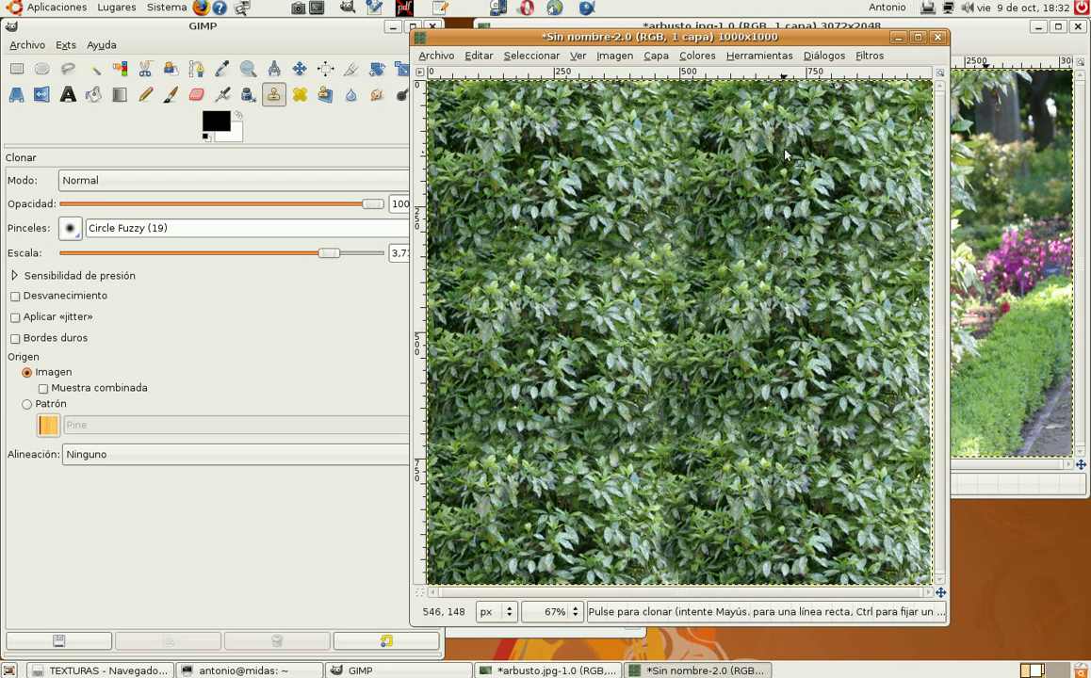
left_click(530, 163)
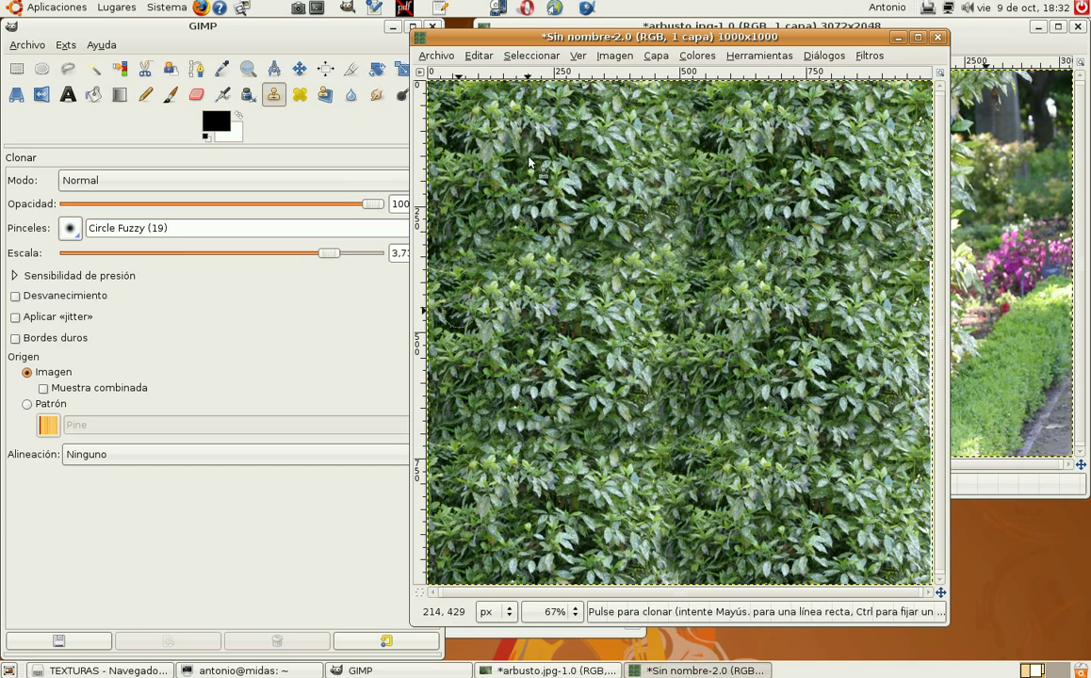
mouse_move(695, 289)
left_mouse_down()
mouse_move(636, 327)
mouse_move(579, 473)
mouse_move(730, 471)
left_mouse_up()
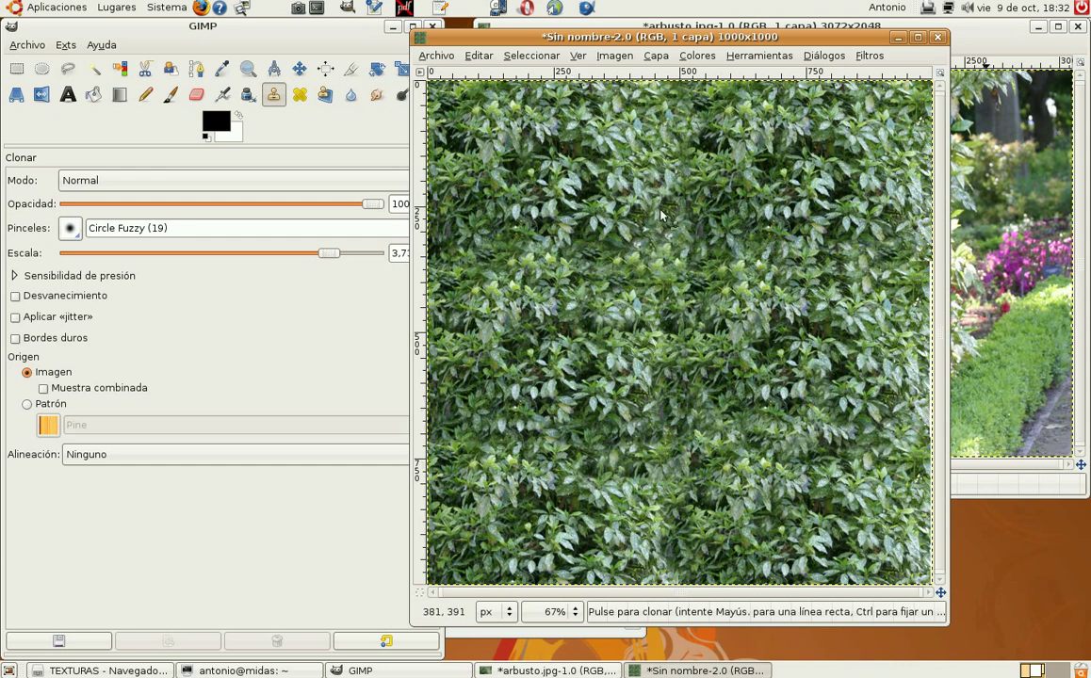
mouse_move(603, 243)
left_mouse_down()
mouse_move(715, 271)
mouse_move(751, 266)
mouse_move(734, 192)
mouse_move(551, 392)
mouse_move(496, 330)
mouse_move(478, 434)
mouse_move(490, 339)
mouse_move(734, 296)
mouse_move(683, 246)
left_mouse_up()
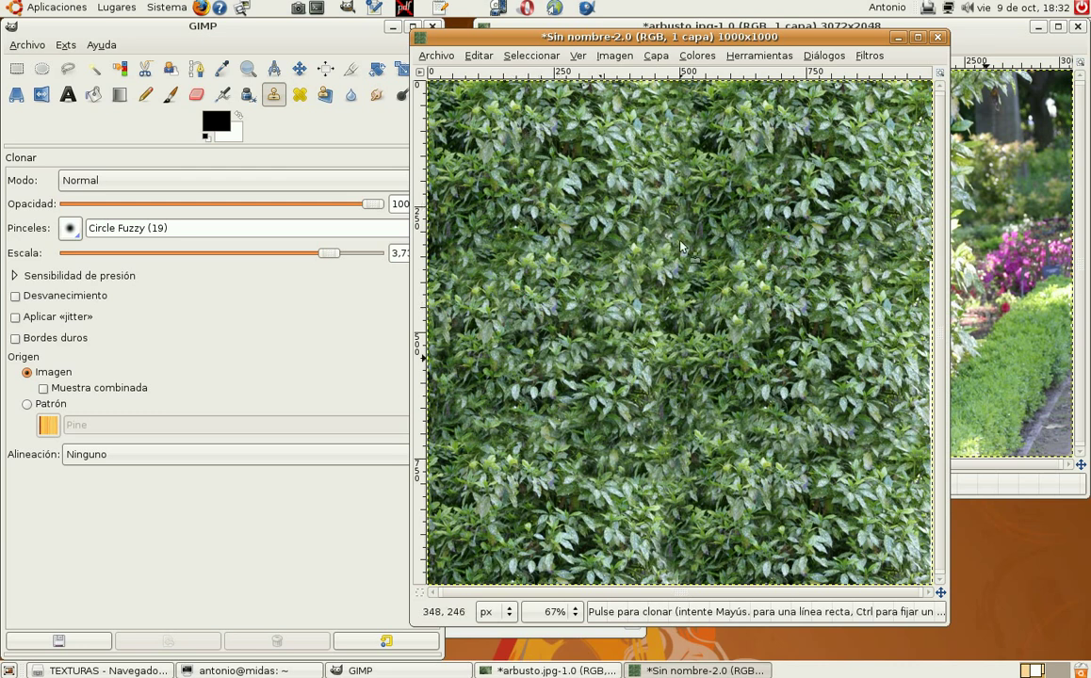
Step: Open the Guardar imagen dialog via Archivo > Guardar como
left_click(437, 55)
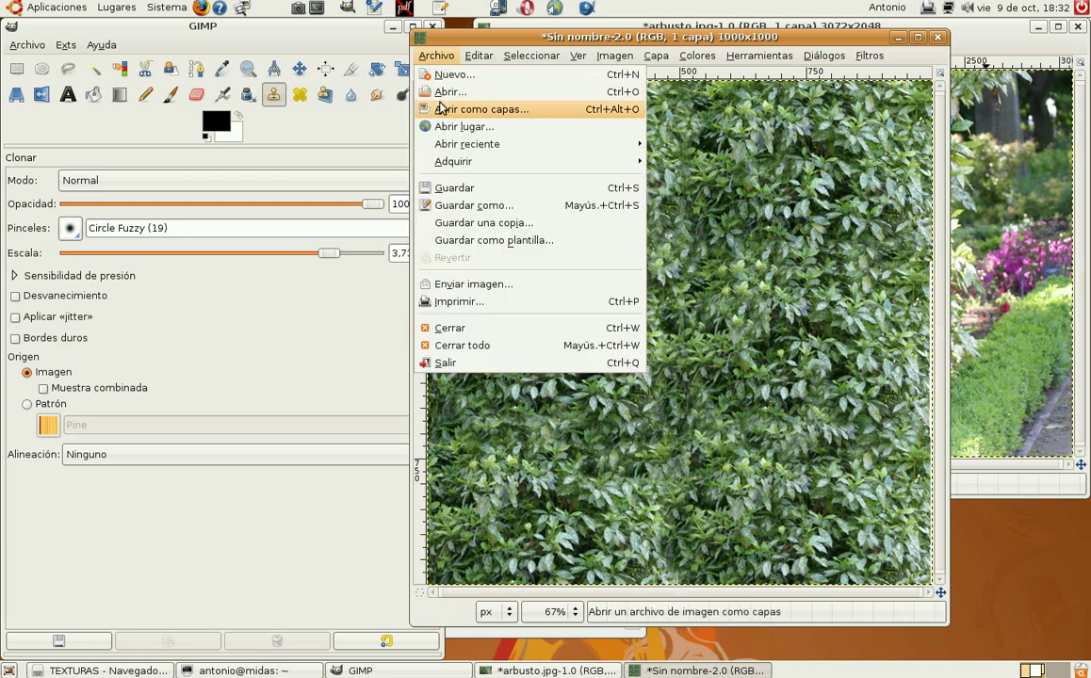
left_click(448, 204)
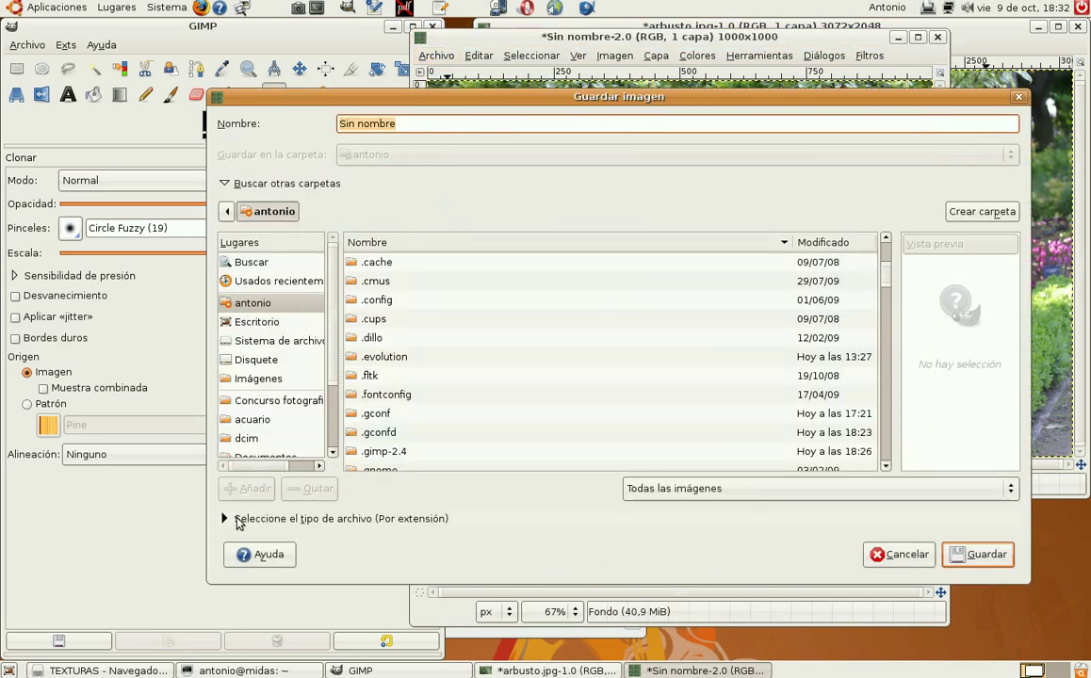
left_click(429, 596)
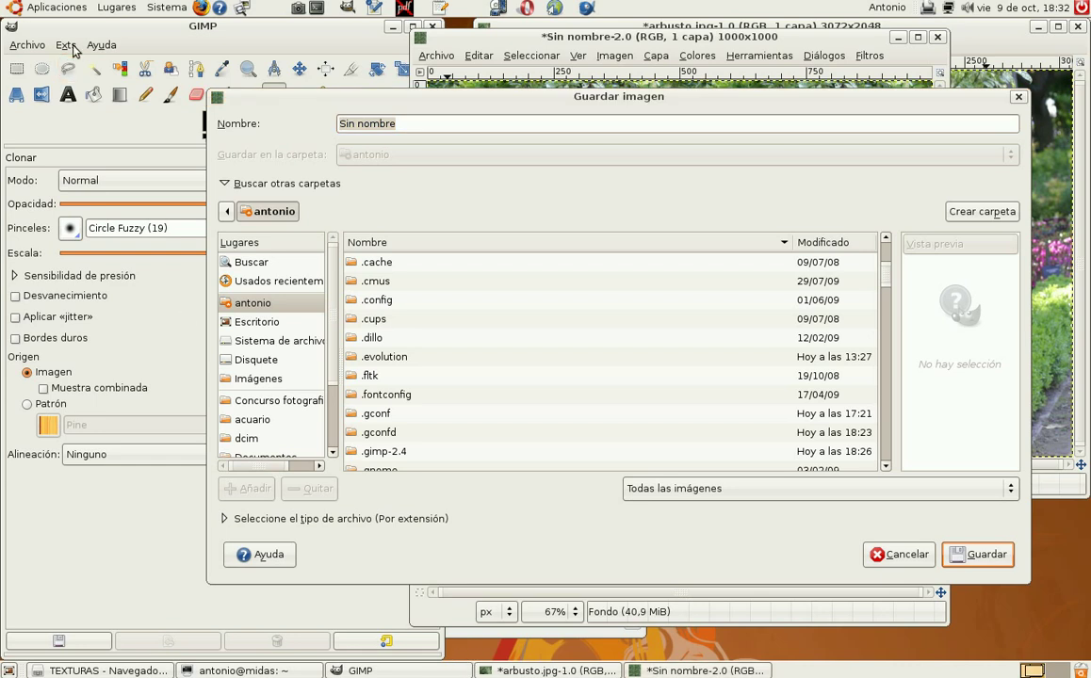